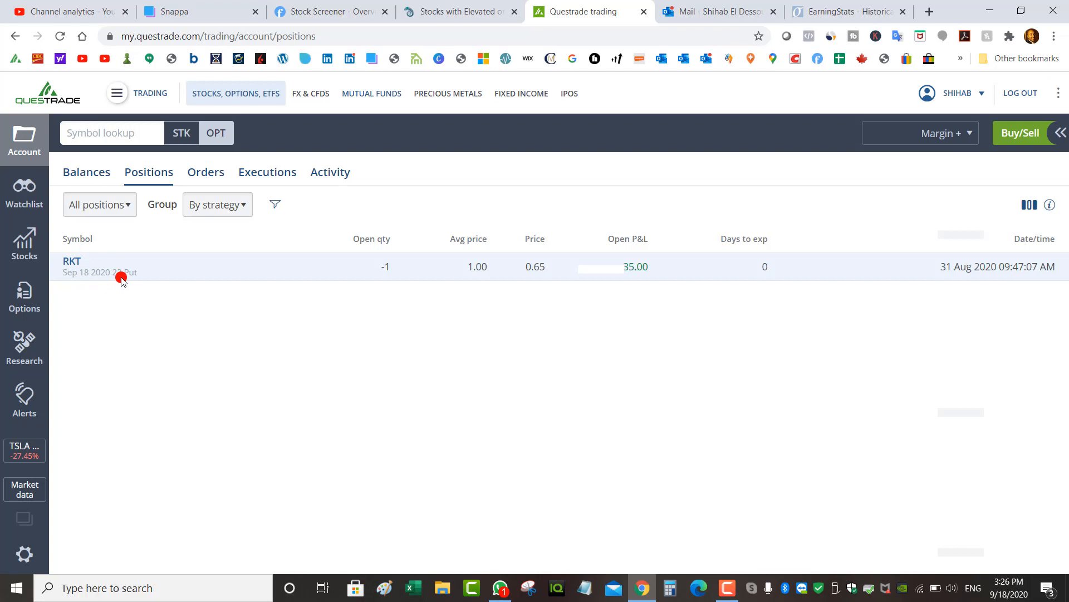
# - Look up the RKT stock quote and show its one-day price chart
pyautogui.click(186, 135)
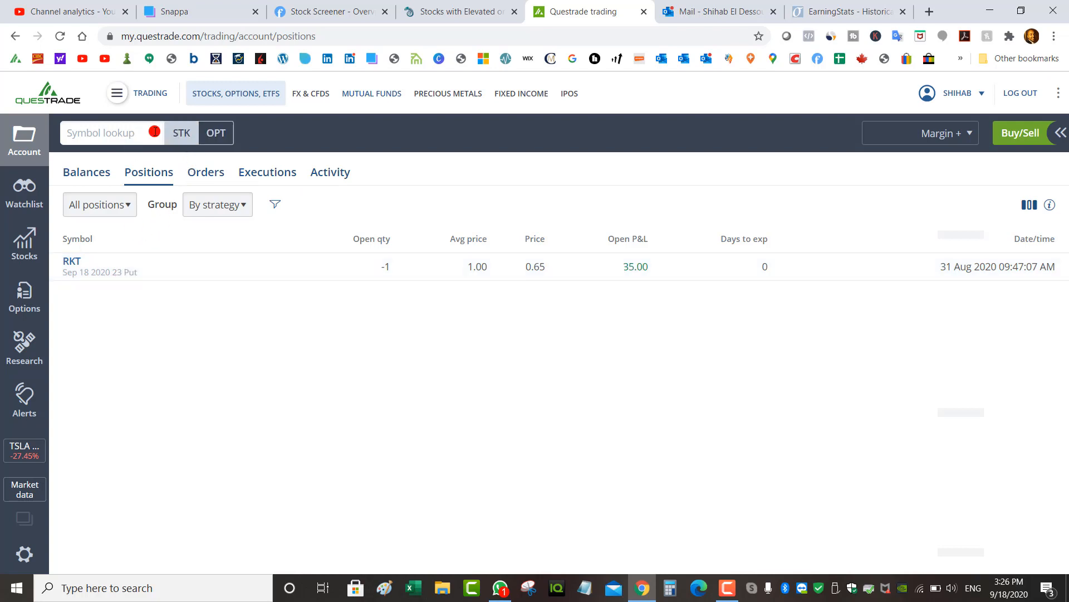
pyautogui.click(155, 132)
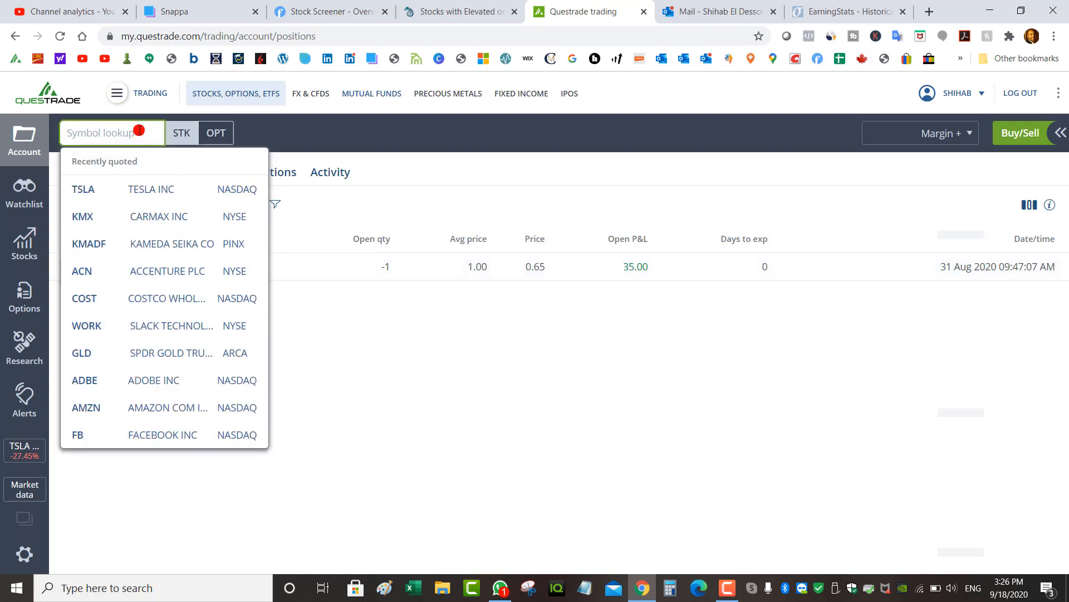
pyautogui.write('RKT')
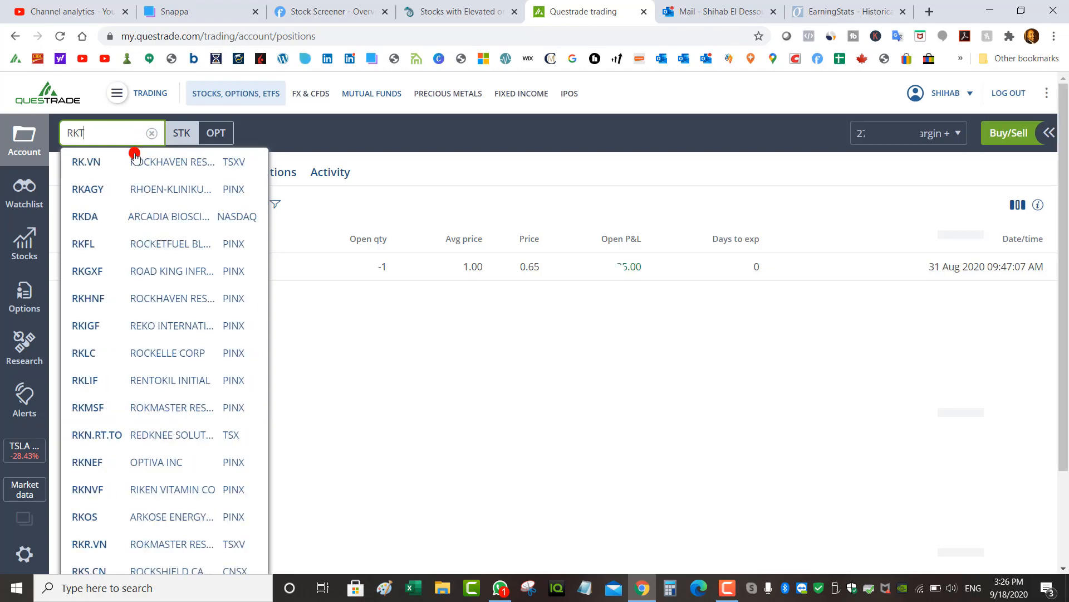
pyautogui.press('Return')
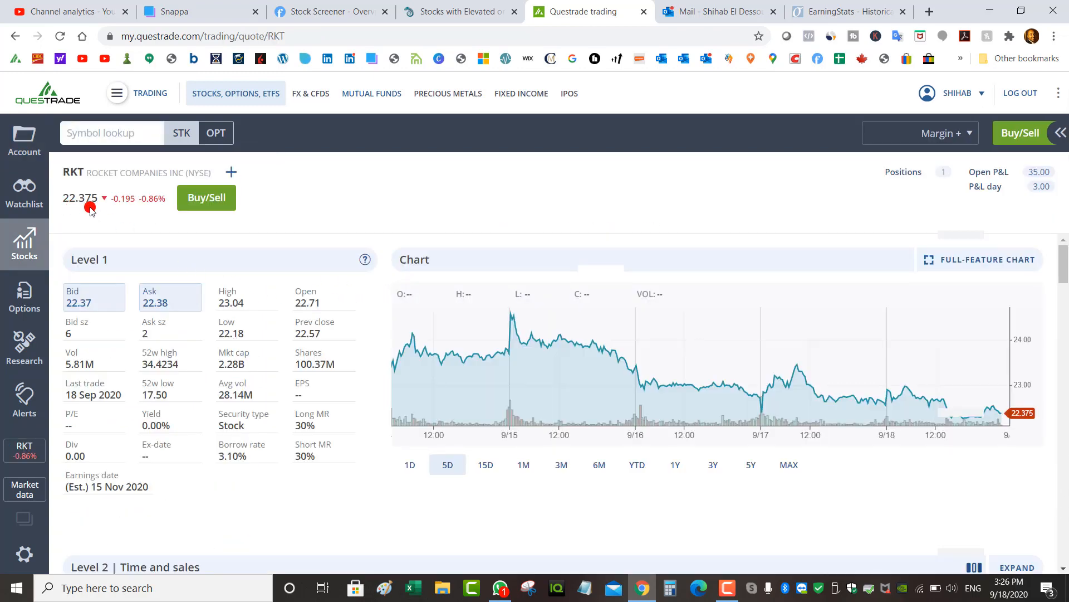
pyautogui.click(406, 469)
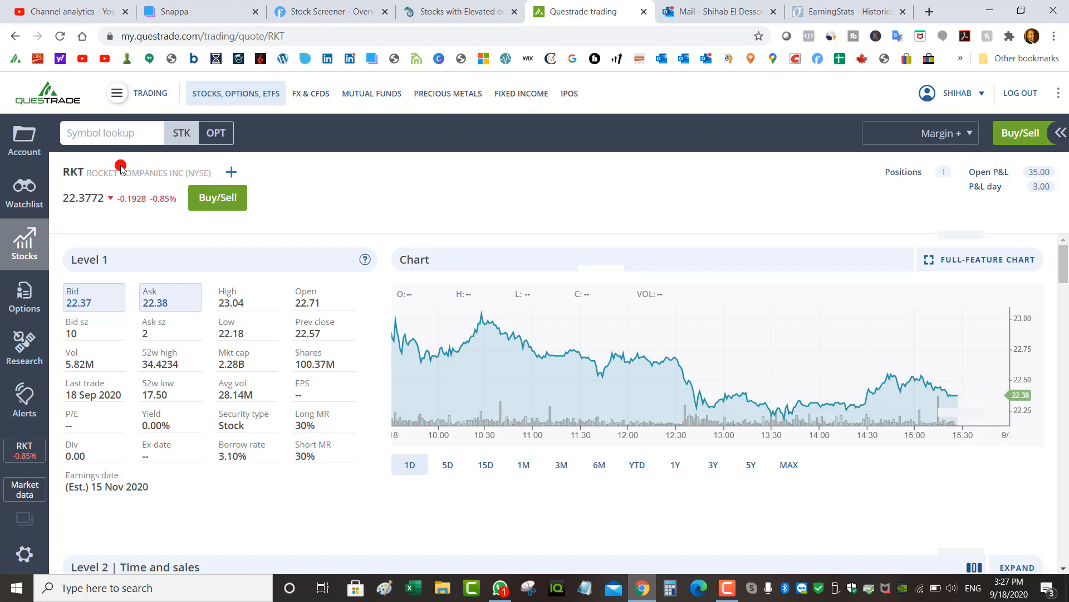
# - Return to the account positions and review the bid, ask and profit details of the RKT Sep 18 2020 23 put
pyautogui.click(28, 146)
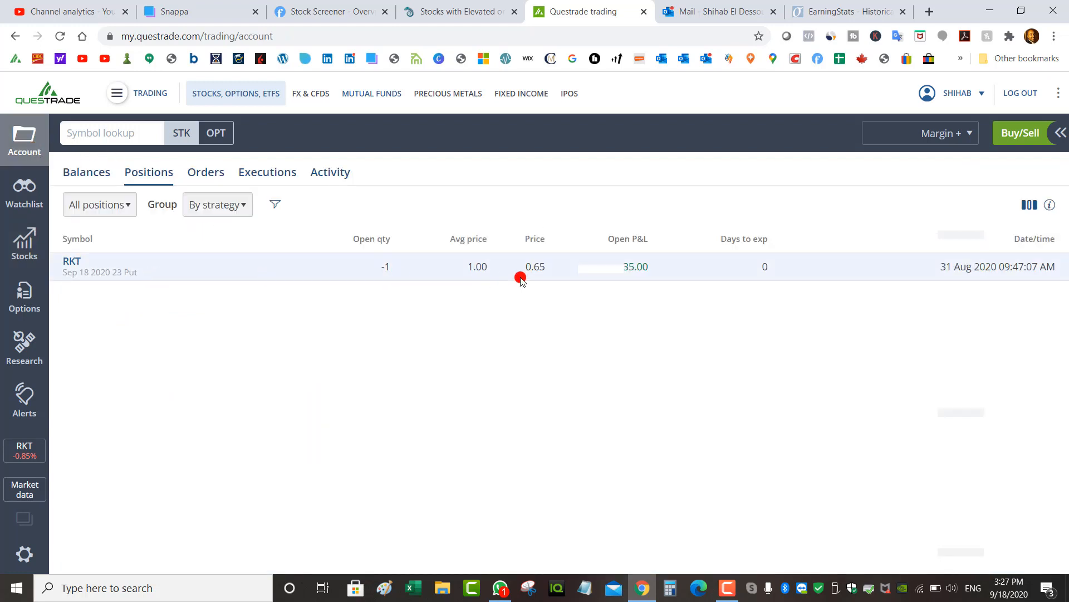
pyautogui.click(297, 264)
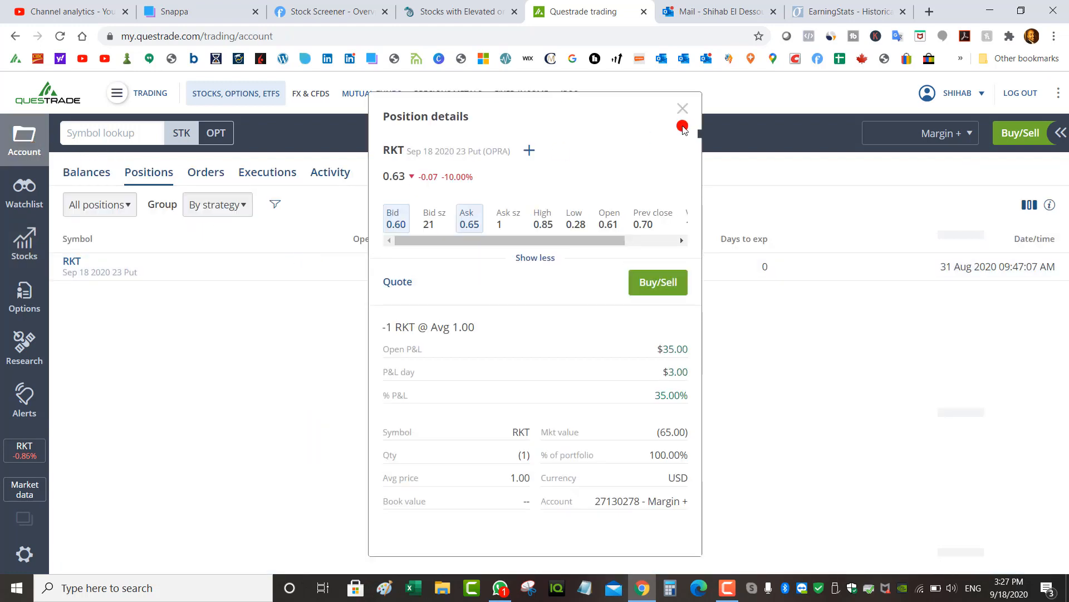
pyautogui.click(679, 107)
pyautogui.click(123, 133)
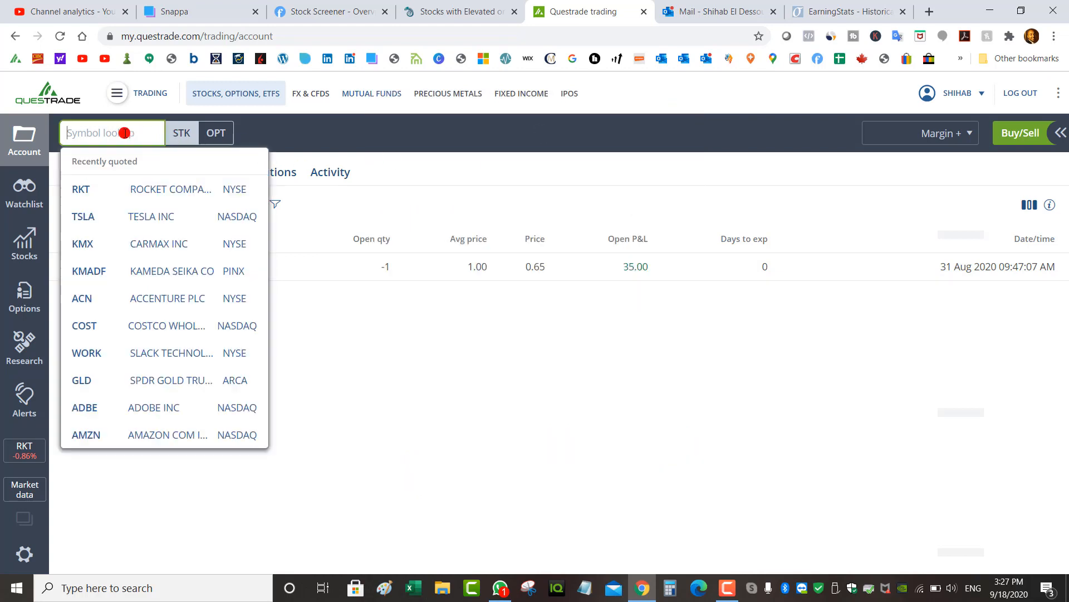
pyautogui.click(472, 375)
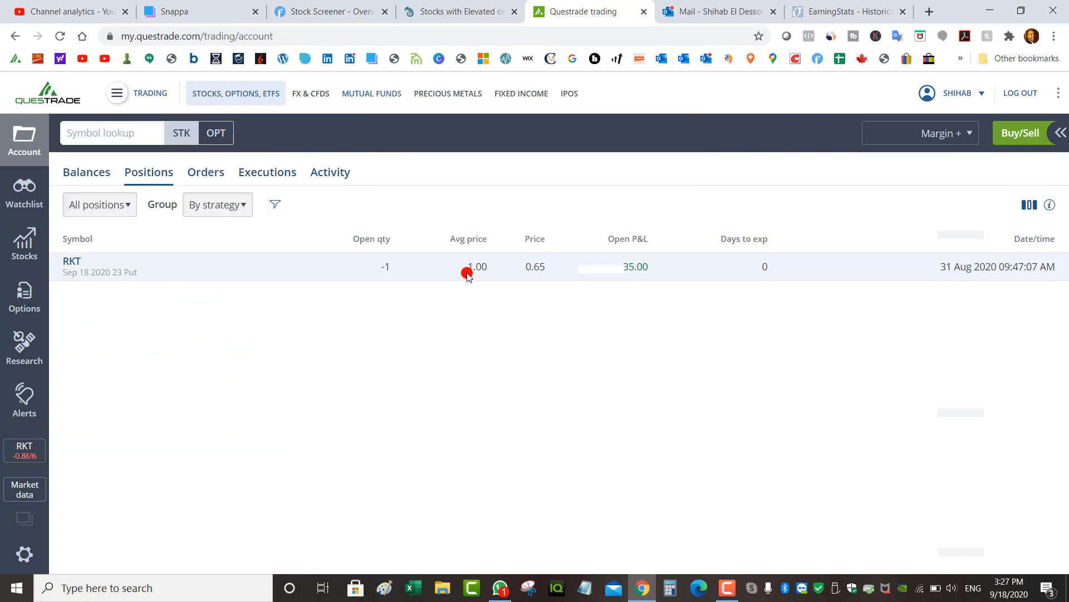
pyautogui.click(467, 274)
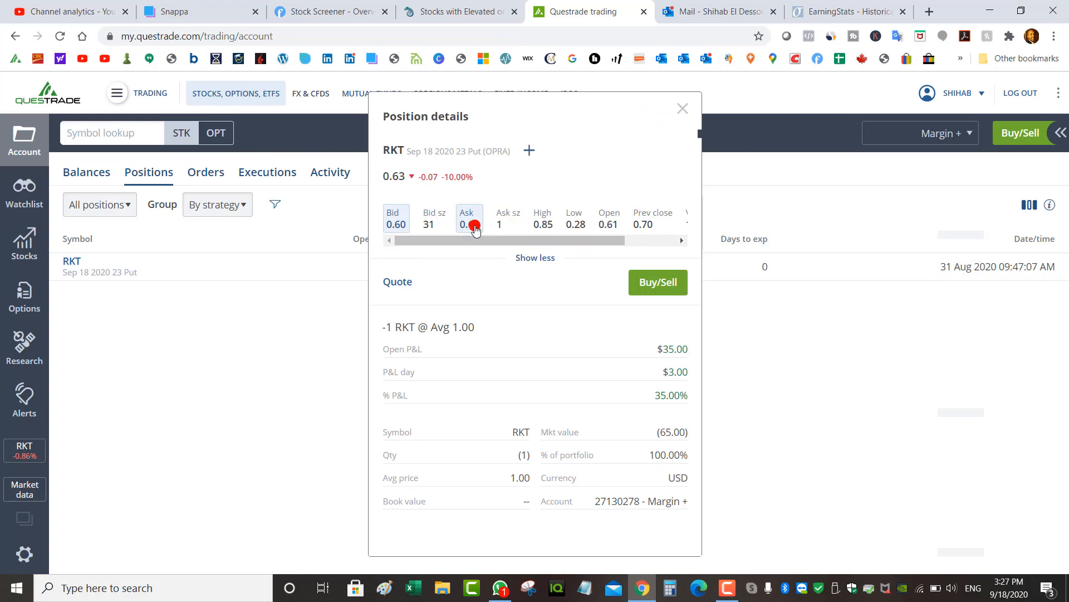
pyautogui.moveTo(476, 224)
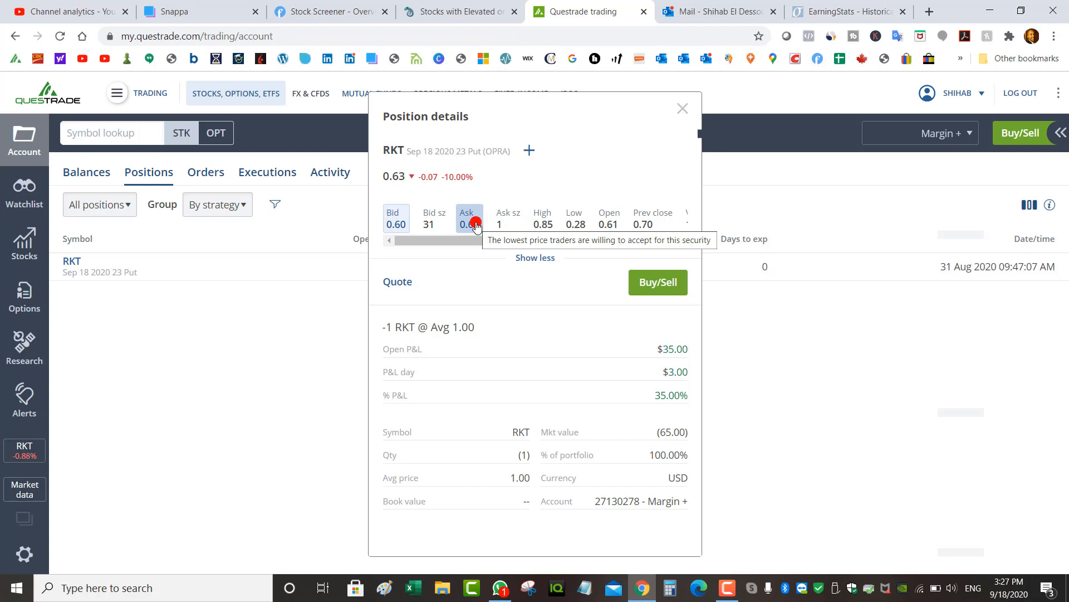
pyautogui.click(683, 108)
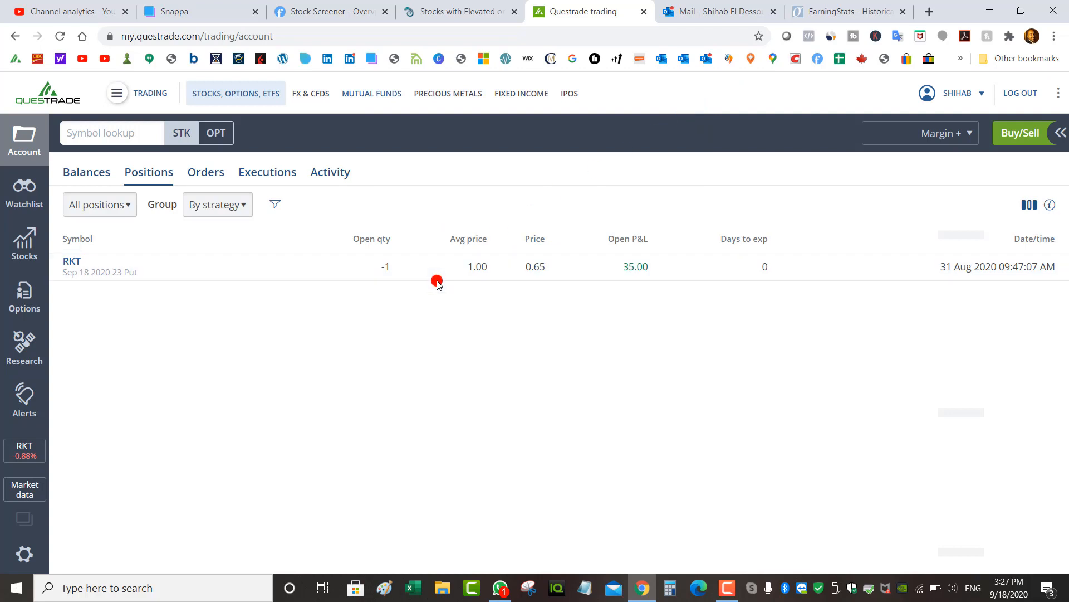
# - Start an order from the RKT put position's details and set its option type to Custom
pyautogui.click(295, 279)
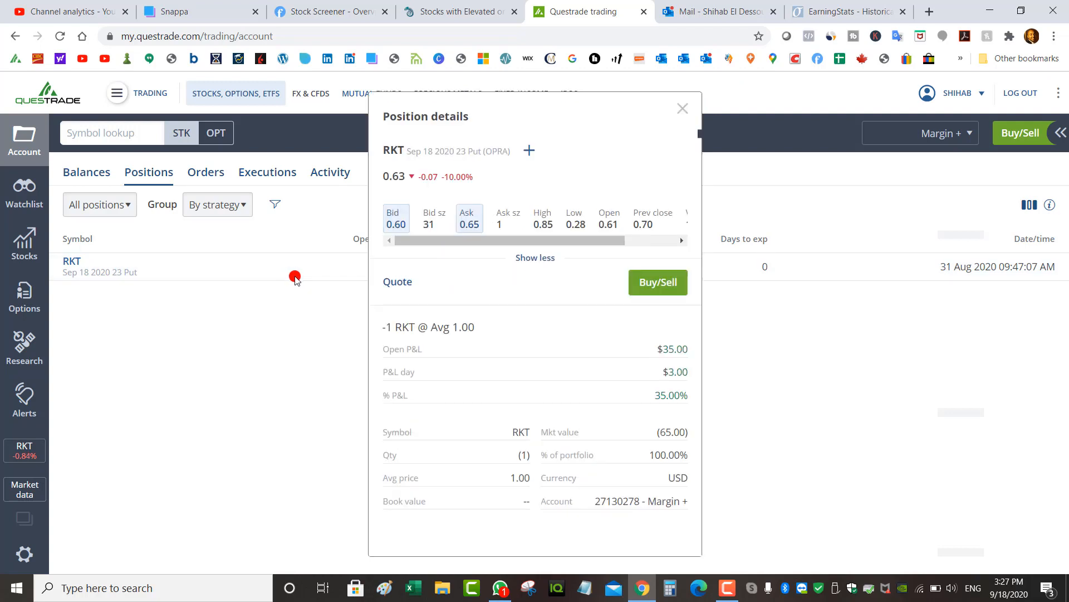
pyautogui.click(649, 282)
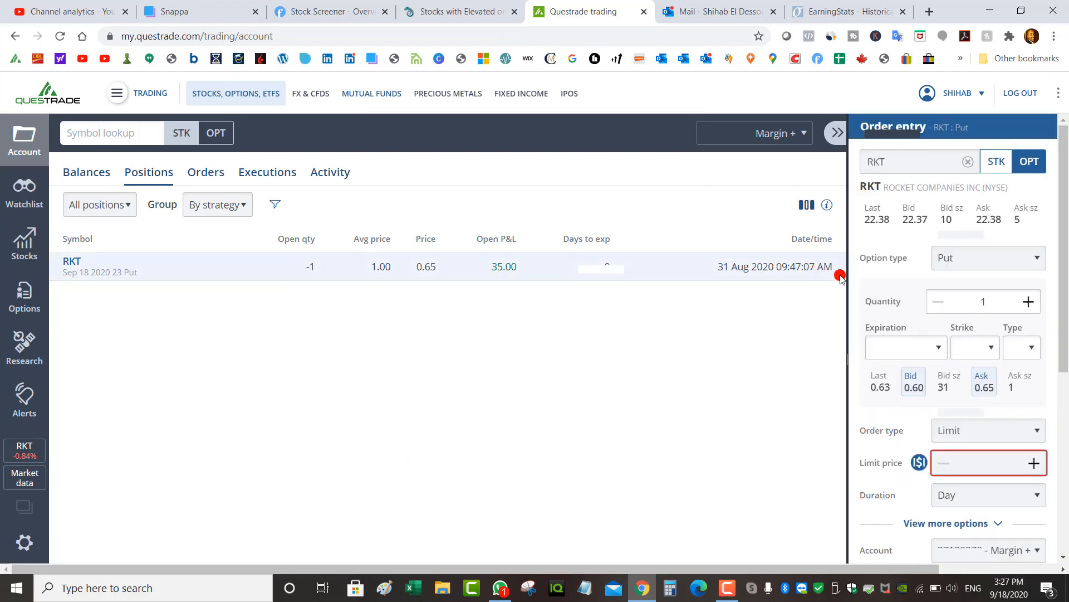
pyautogui.click(970, 259)
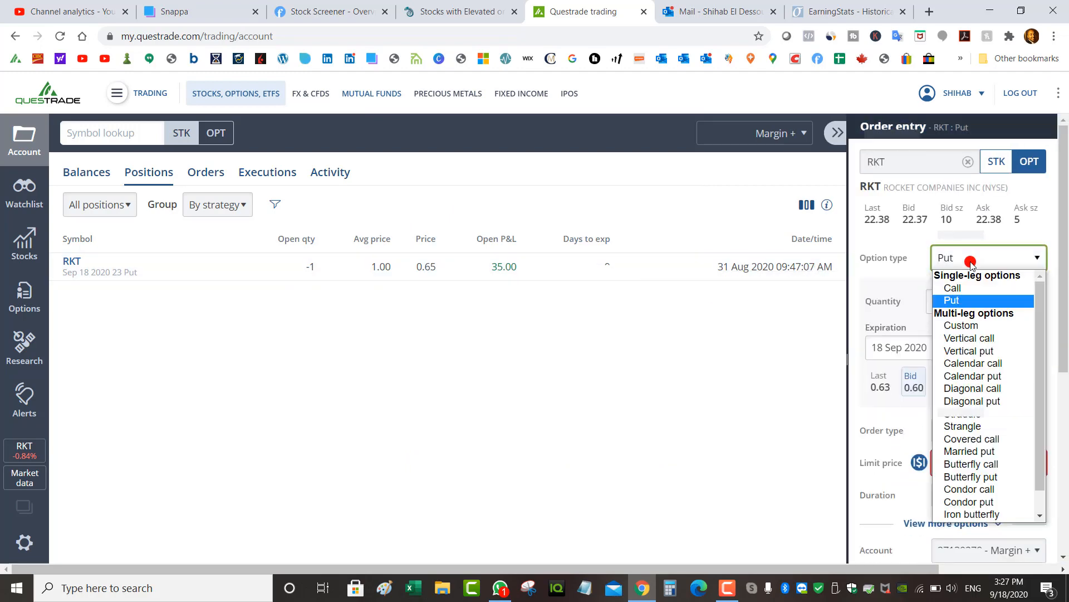
pyautogui.click(975, 326)
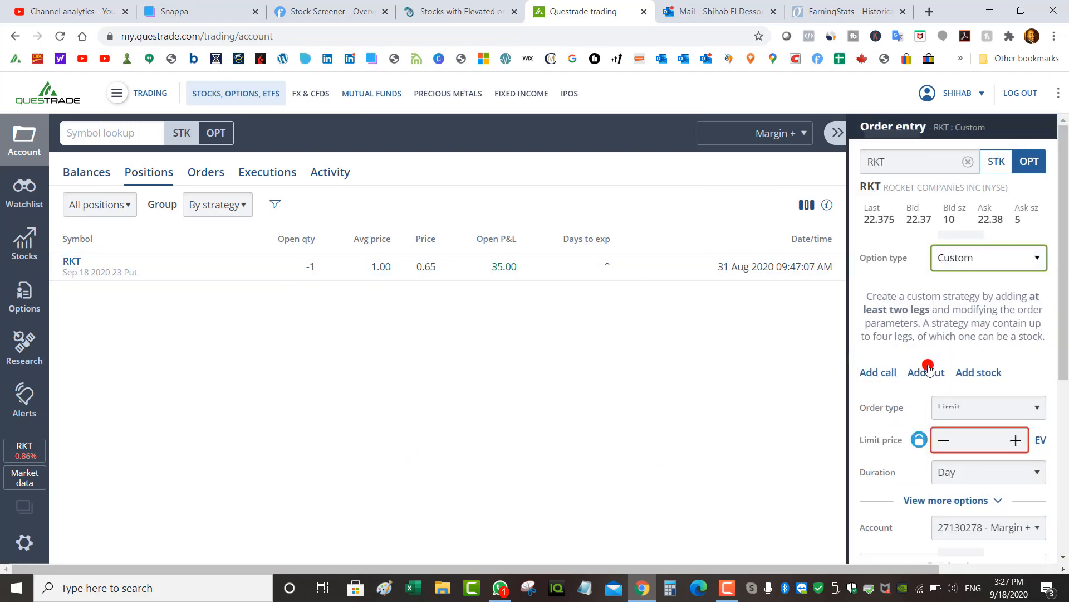
# - Add a put leg buying 1 contract expiring 18 Sep 2020 with a 23.00 strike
pyautogui.click(924, 371)
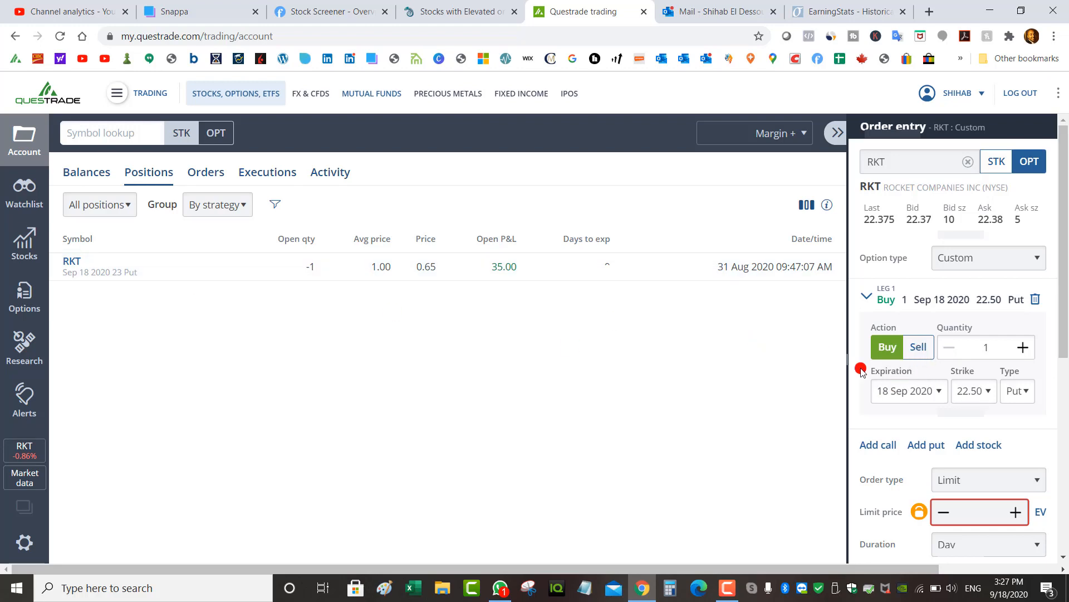
pyautogui.click(985, 392)
pyautogui.click(968, 333)
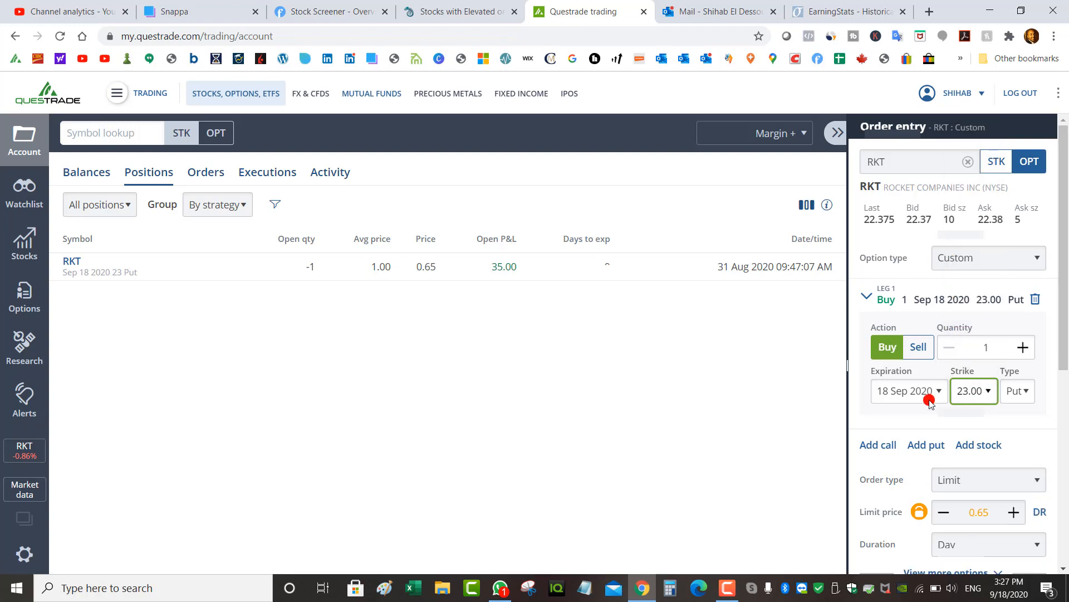
# - Add a second put leg selling 1 contract expiring 25 Sep 2020, and collapse the first leg's details
pyautogui.click(926, 445)
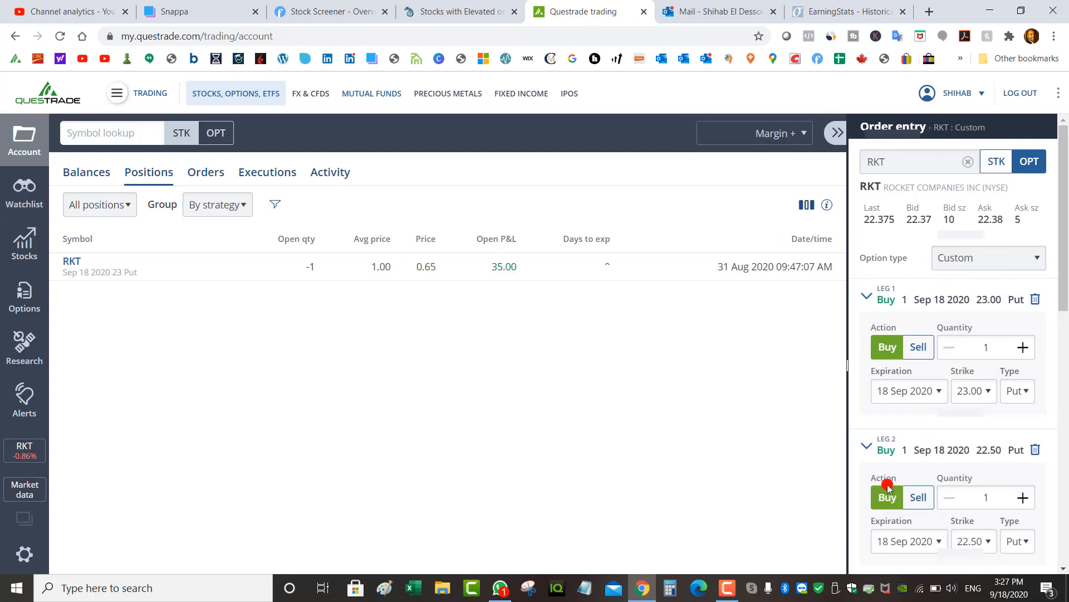
pyautogui.click(917, 495)
pyautogui.click(916, 540)
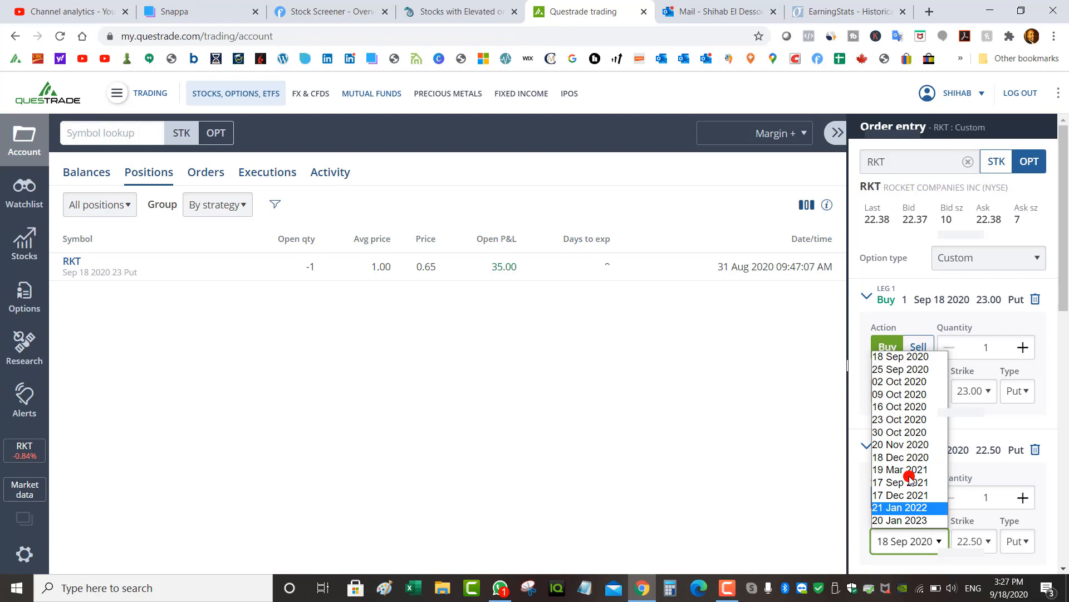
pyautogui.click(895, 369)
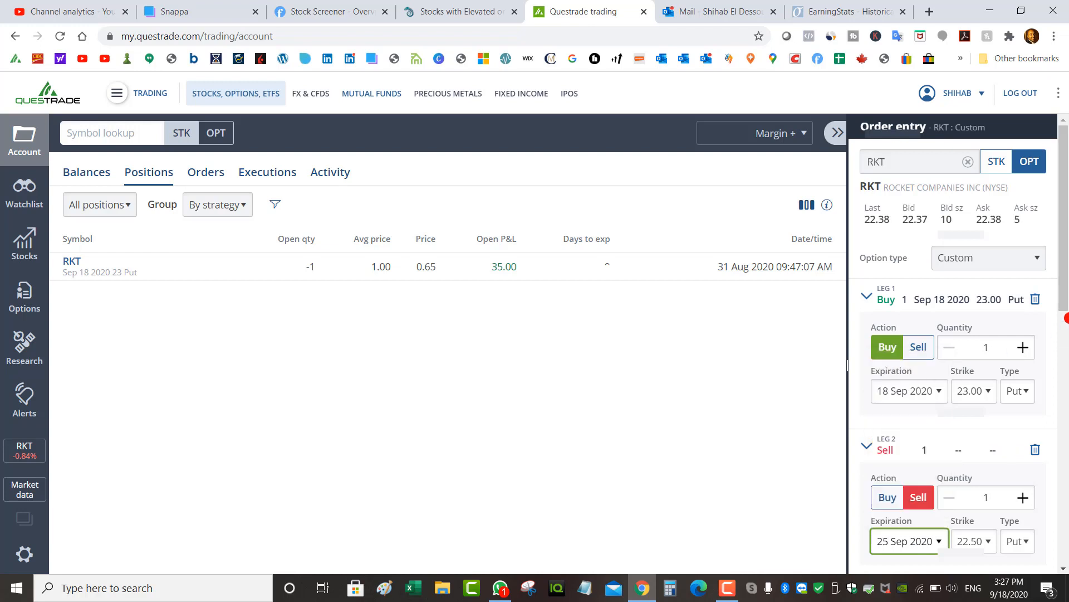
pyautogui.click(863, 293)
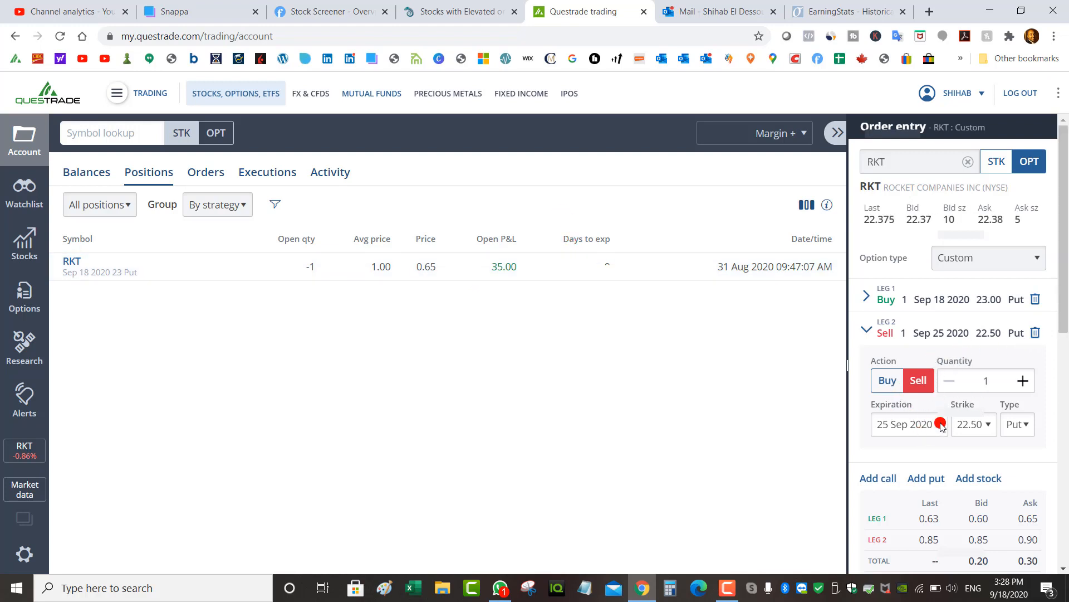
# - Try strikes of 22.00, 22.50, 23.00 and 24.50 on the sell leg to compare the order's total bid and ask
pyautogui.click(960, 424)
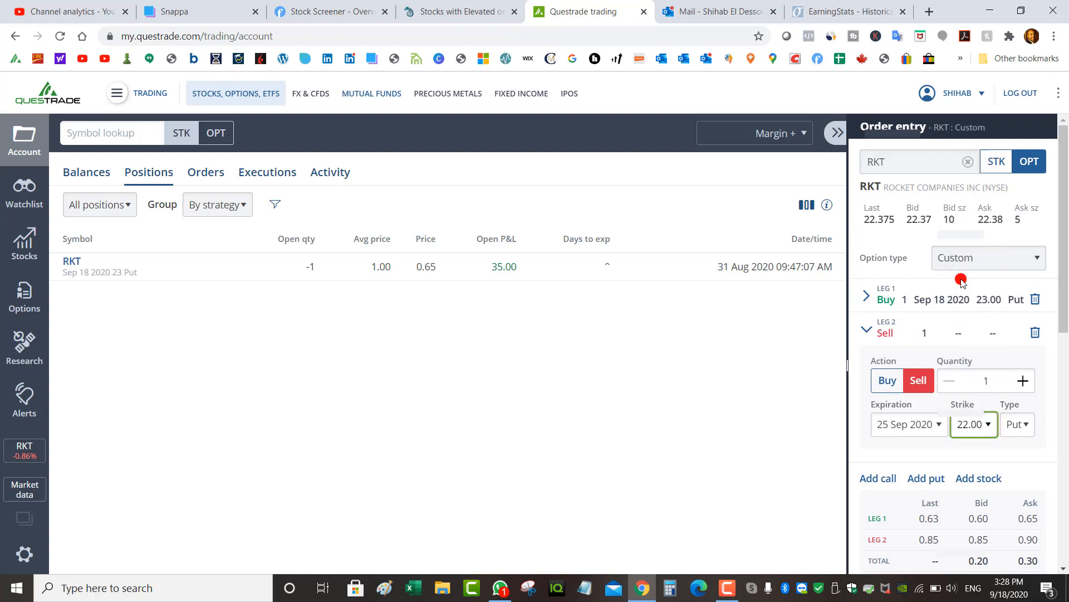
pyautogui.click(962, 279)
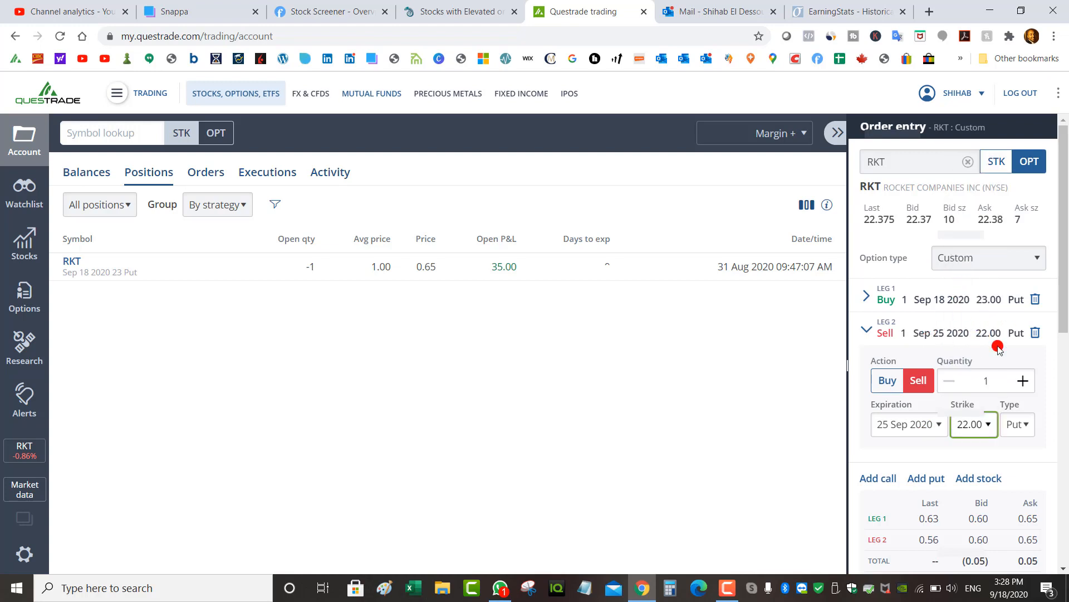
pyautogui.scroll(-1, 1063, 321)
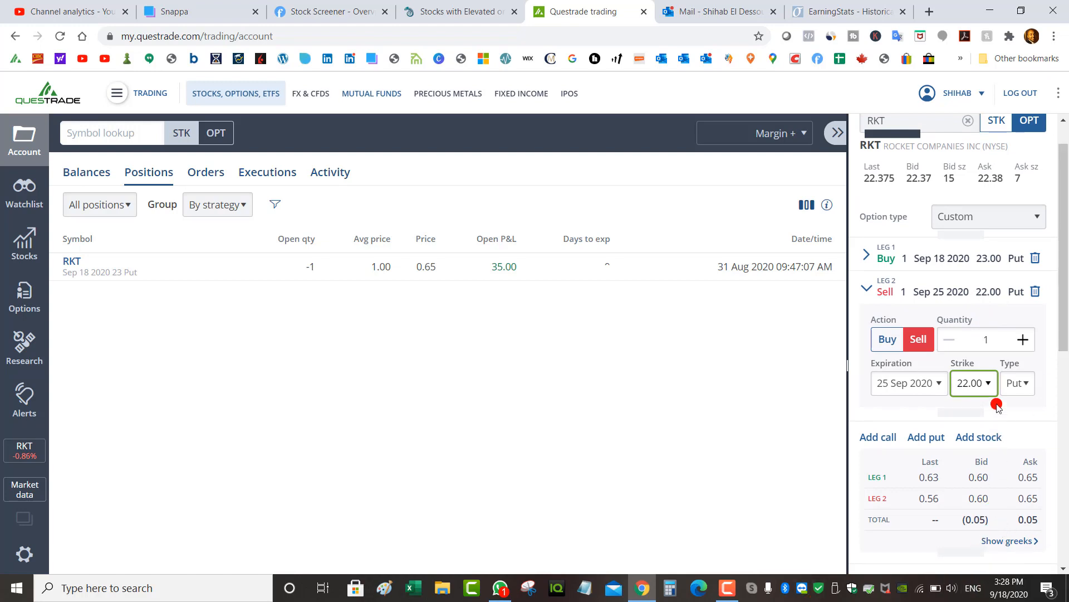
pyautogui.click(972, 382)
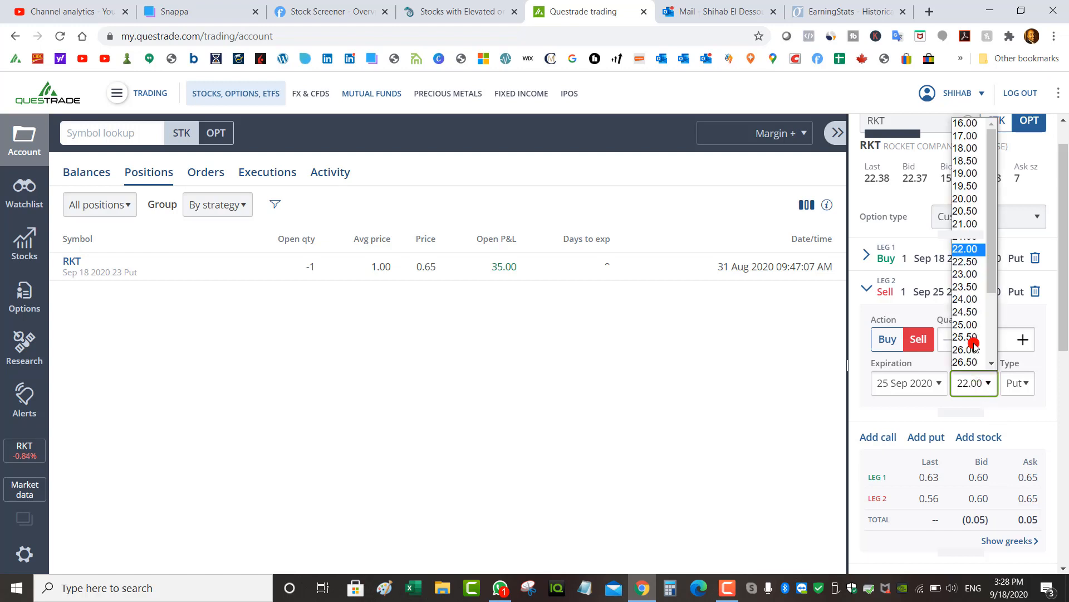
pyautogui.click(969, 262)
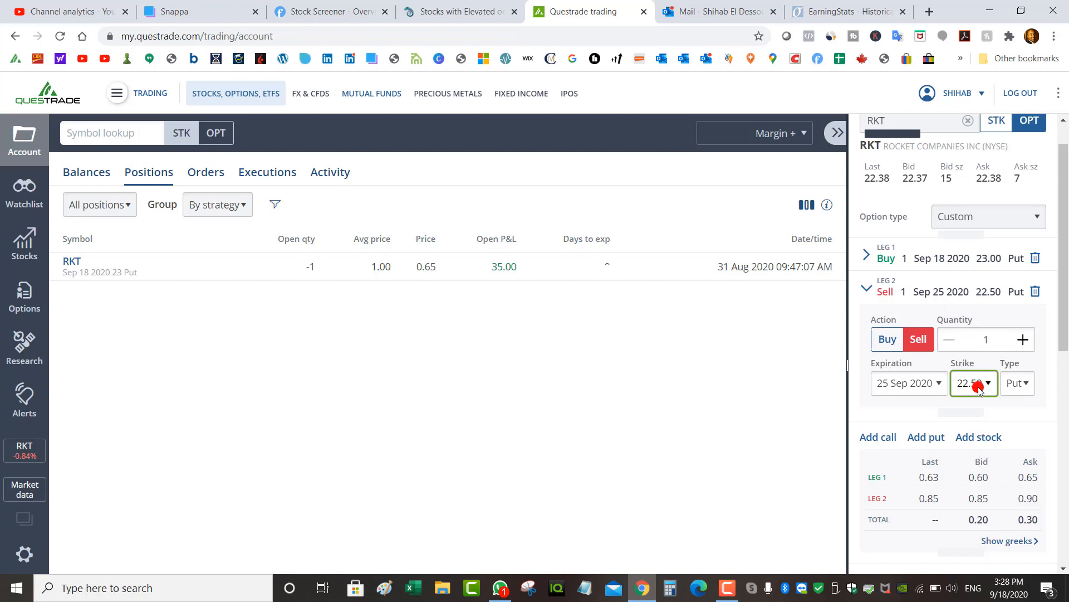
pyautogui.click(979, 390)
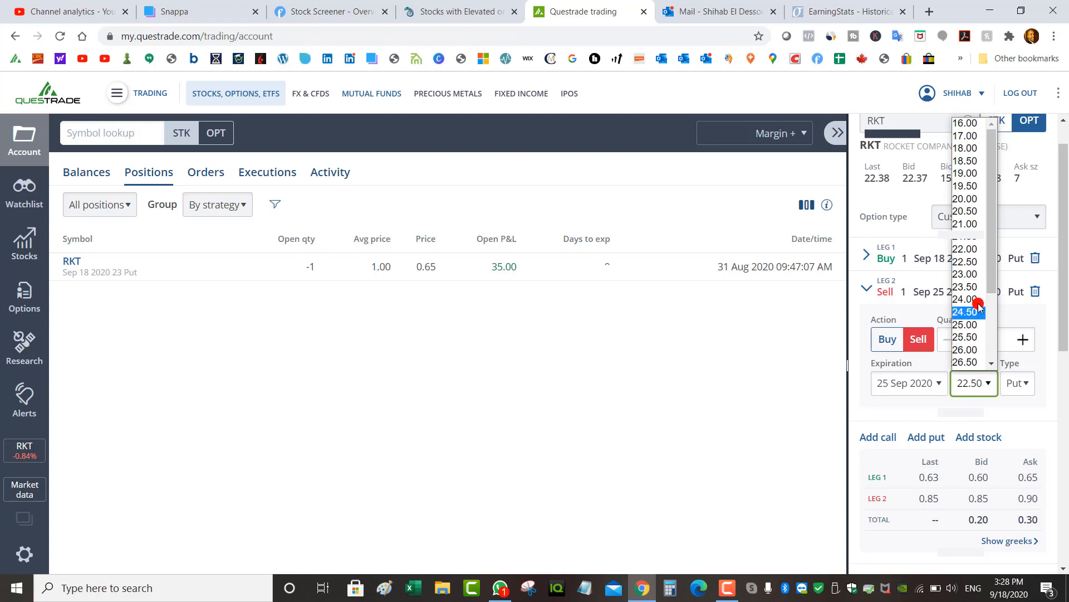
pyautogui.click(974, 272)
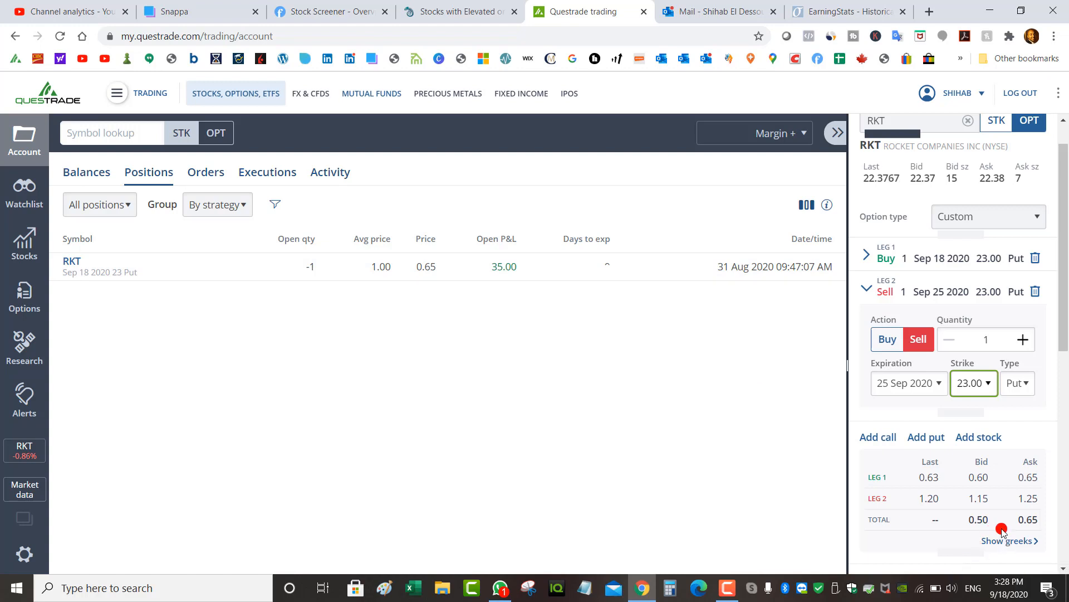
pyautogui.click(975, 391)
pyautogui.click(975, 310)
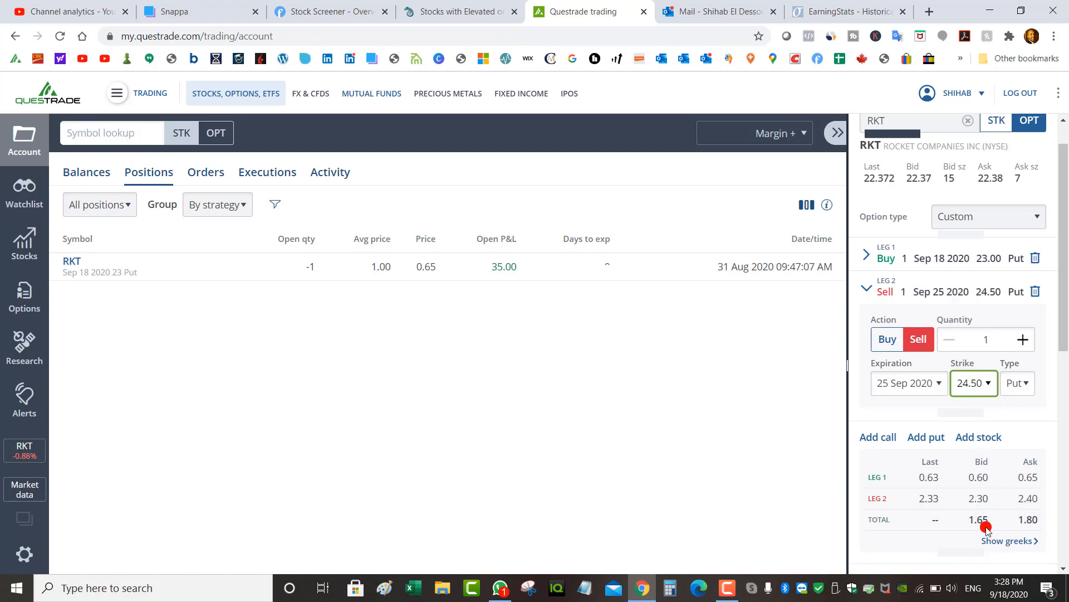
# - Set the sell leg's strike to 22.50
pyautogui.click(979, 392)
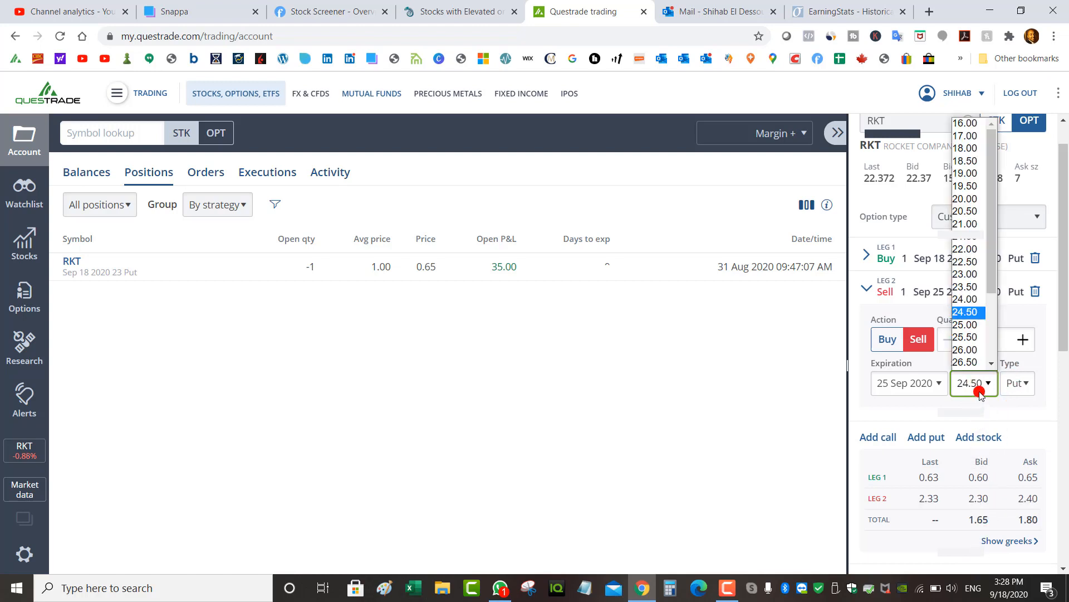
pyautogui.click(974, 262)
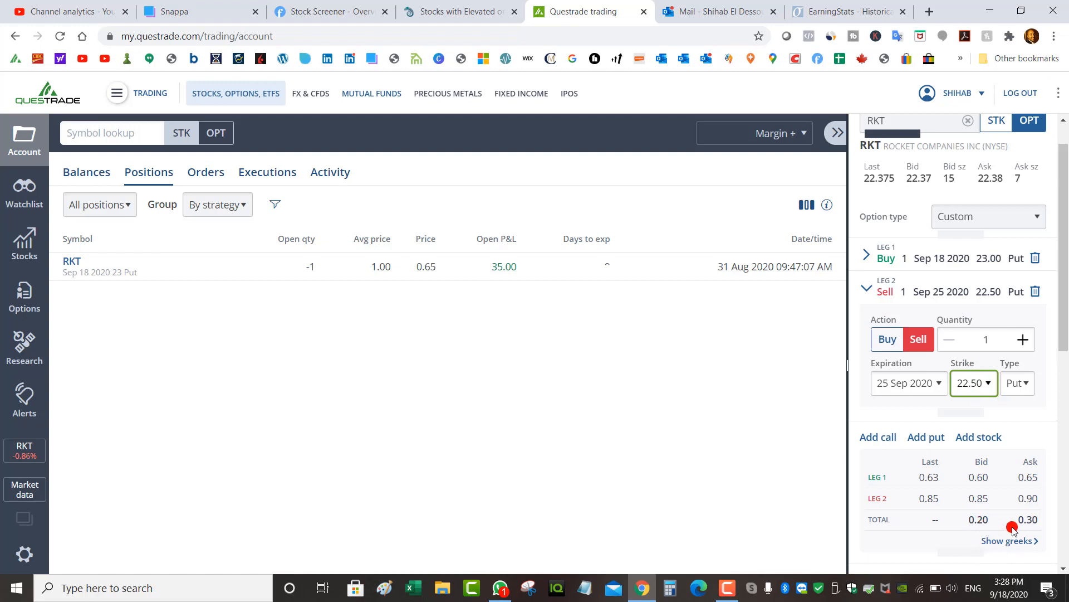
pyautogui.click(981, 402)
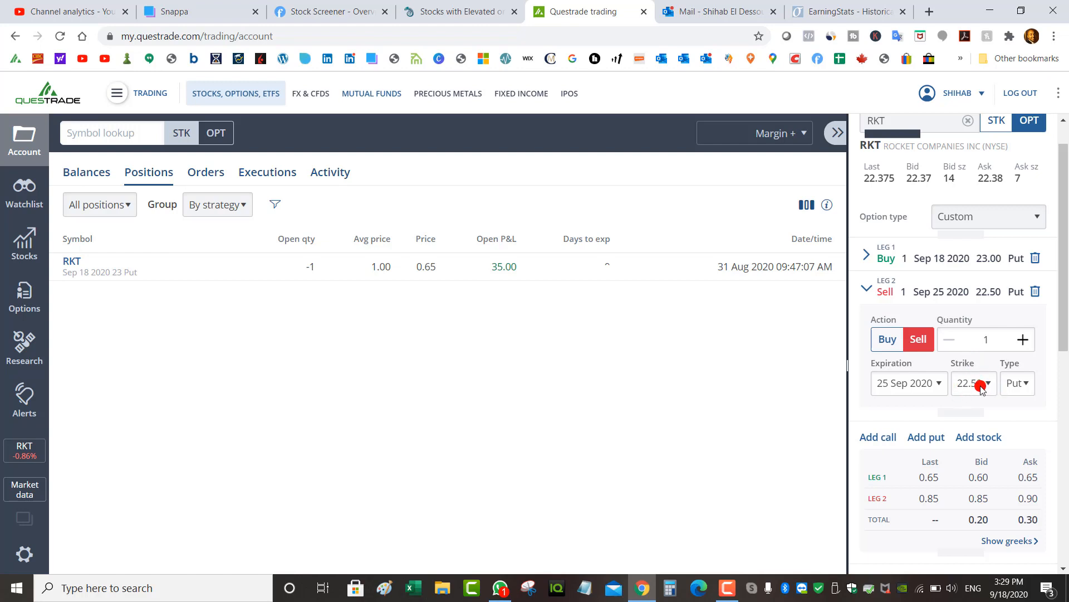
pyautogui.click(979, 385)
pyautogui.click(979, 384)
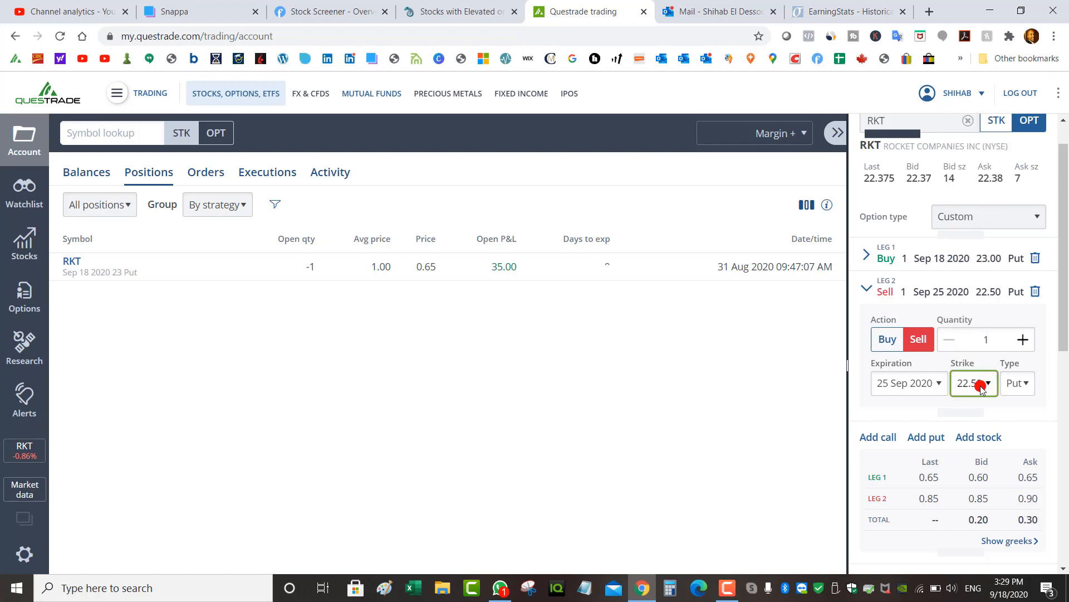
pyautogui.click(1017, 382)
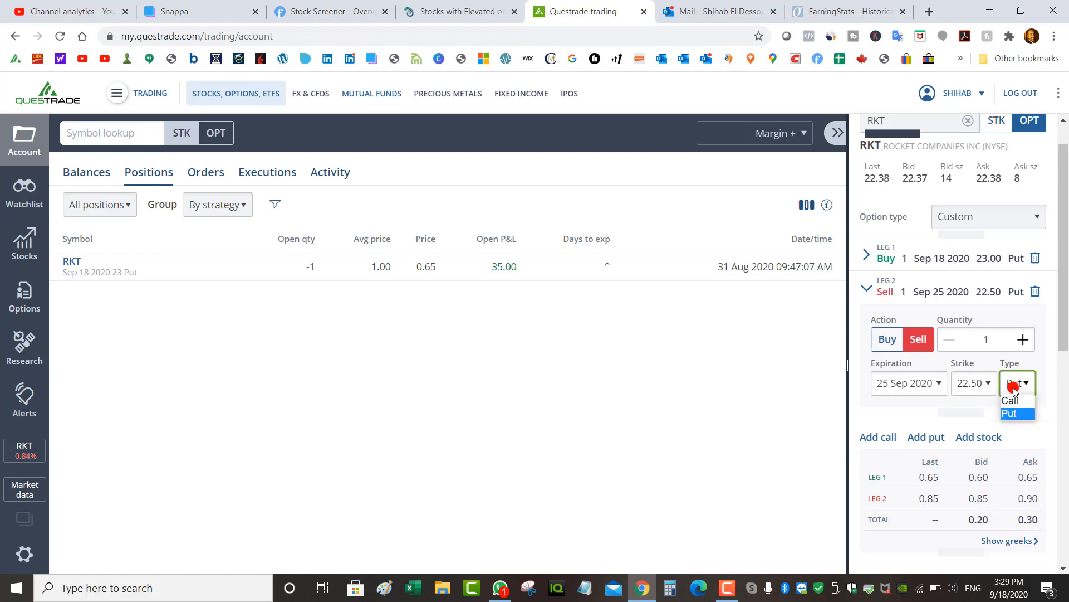
# - Try the sell leg as a call with strikes of 22.50 and 21.00, and return its type to put
pyautogui.click(1012, 408)
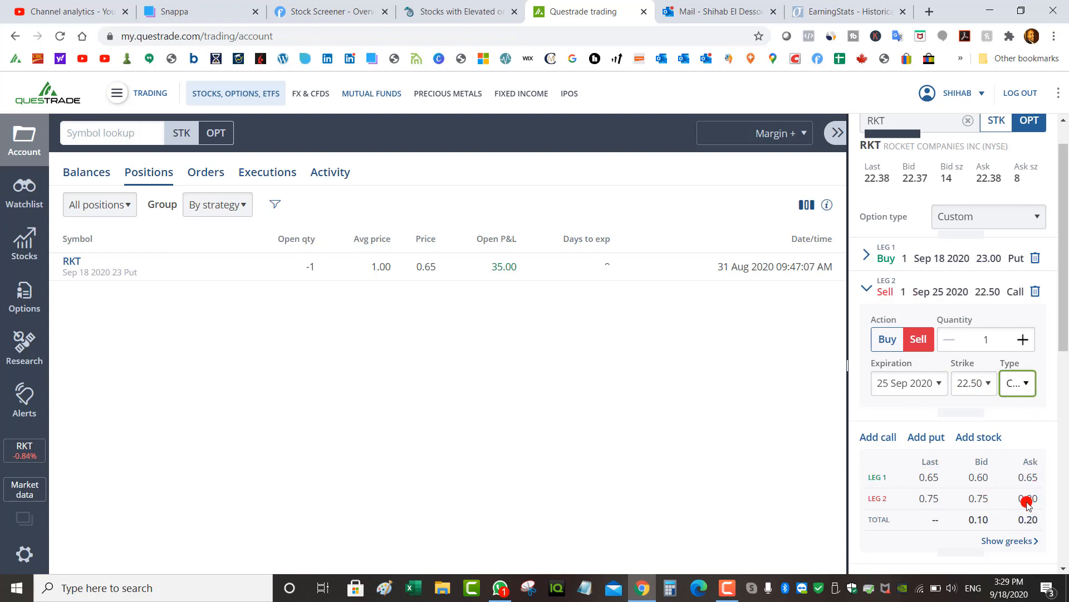
pyautogui.click(980, 385)
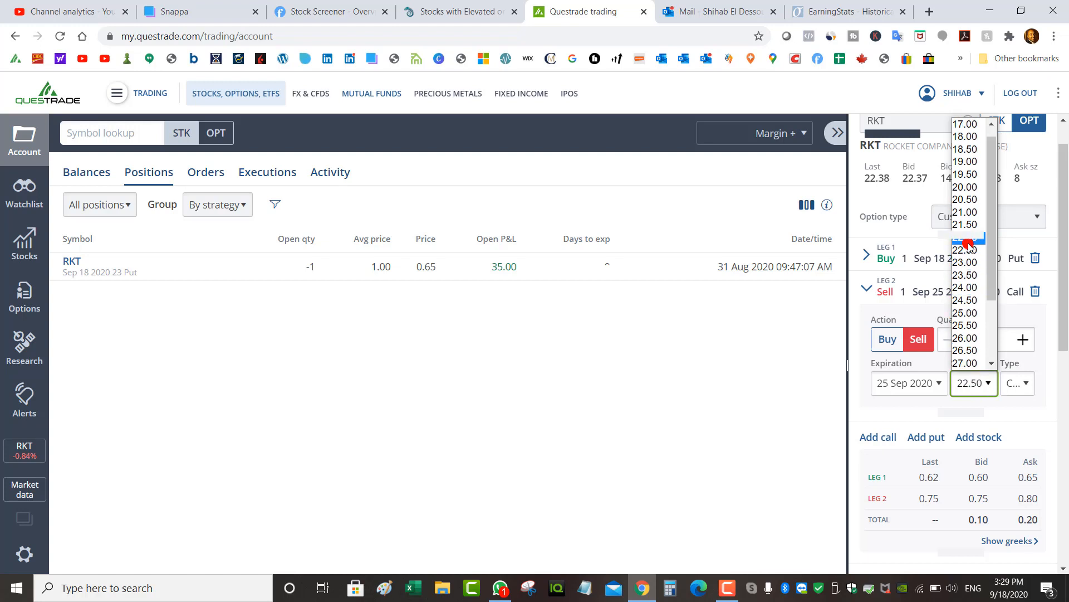
pyautogui.click(969, 212)
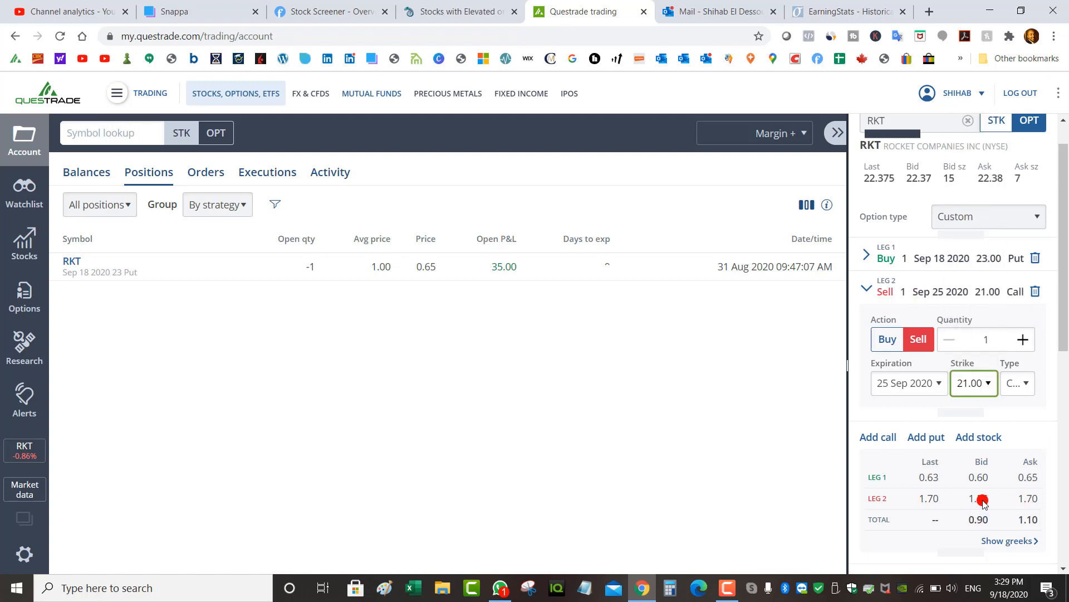
pyautogui.click(1018, 383)
pyautogui.click(1013, 414)
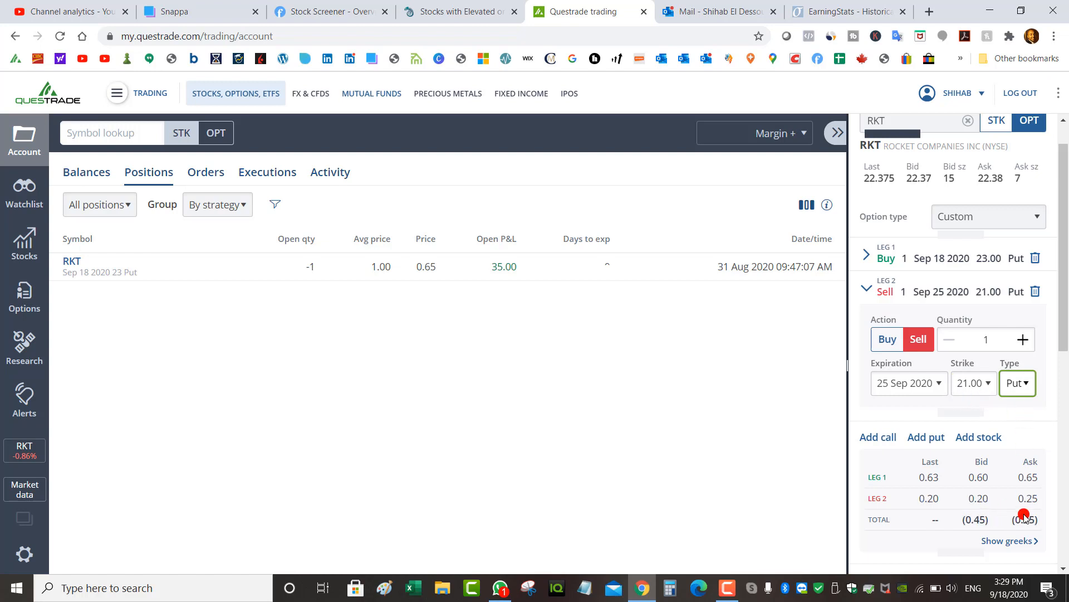
# - Try strikes of 22.00 and 22.50 on the 25 Sep 2020 sell put to compare the order's total bid and ask
pyautogui.click(985, 382)
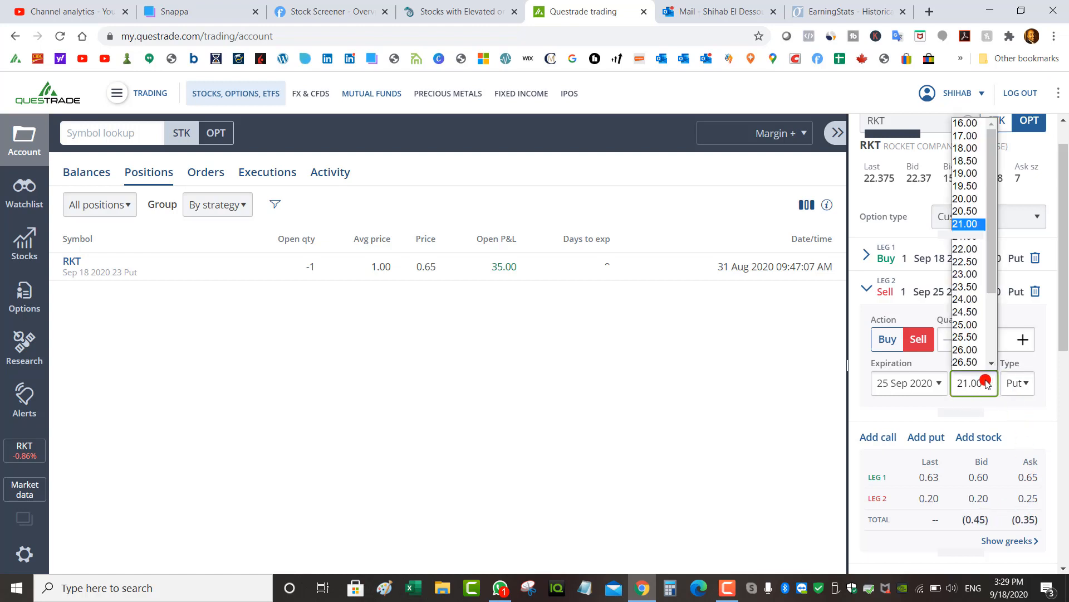
pyautogui.click(967, 249)
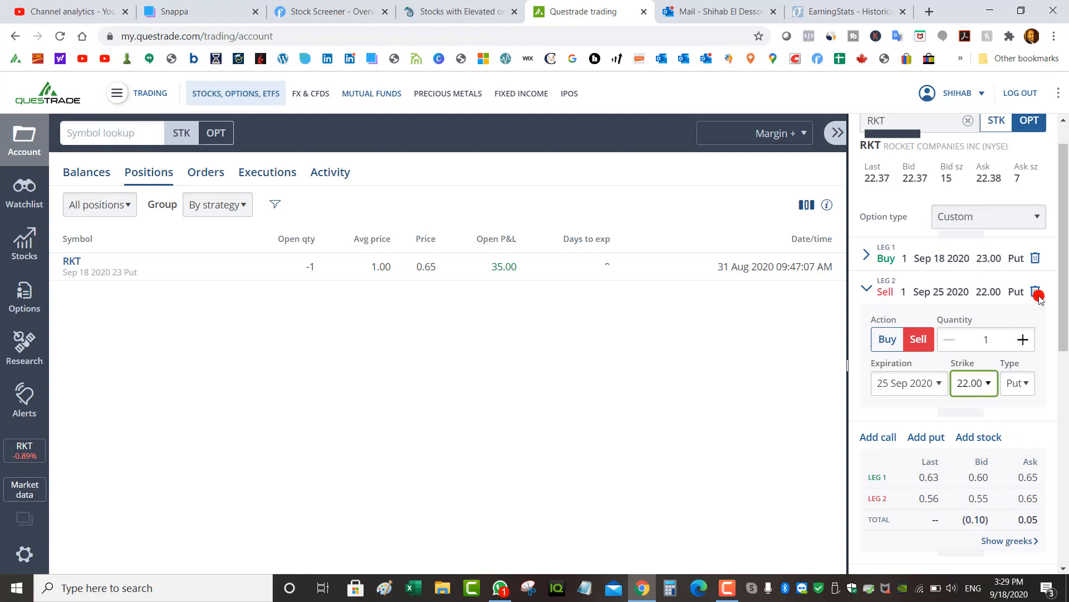
pyautogui.click(975, 388)
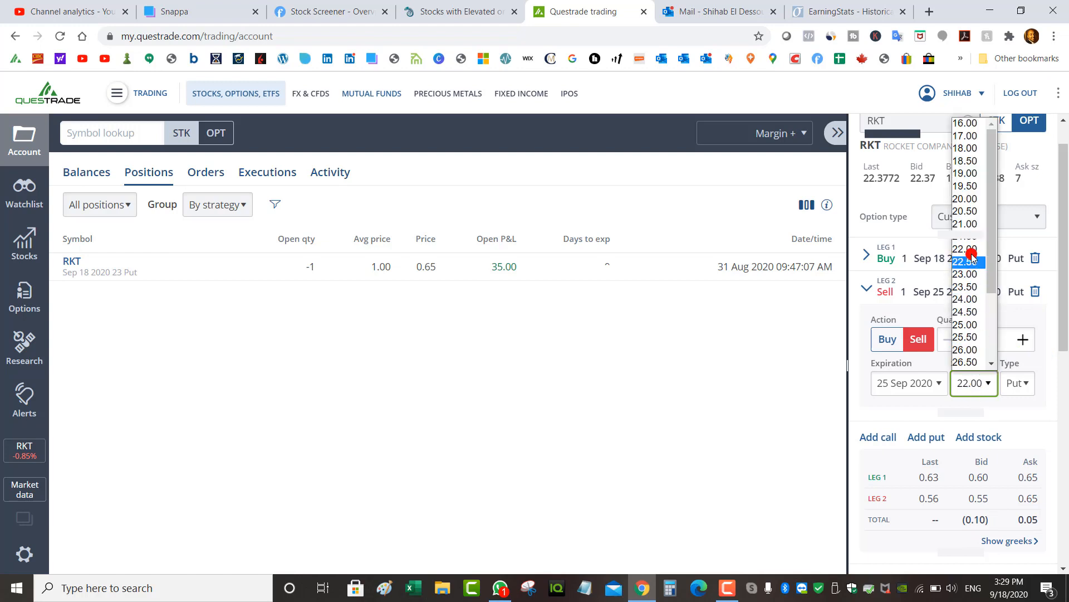
pyautogui.click(970, 257)
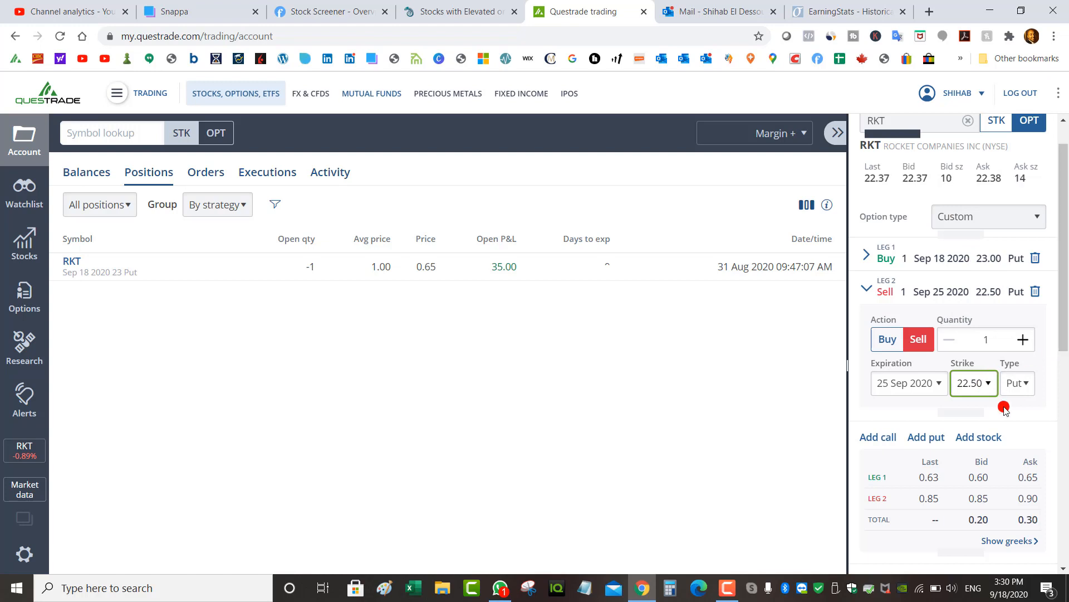
# - Set the sell leg's strike to 23.00 and collapse the leg's details
pyautogui.click(977, 383)
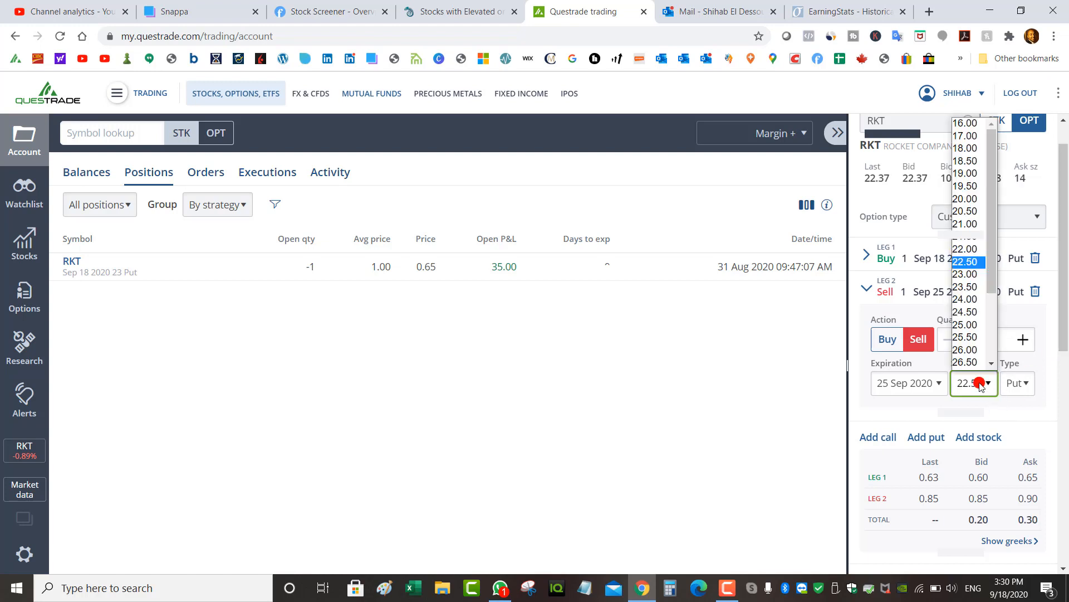
pyautogui.click(973, 274)
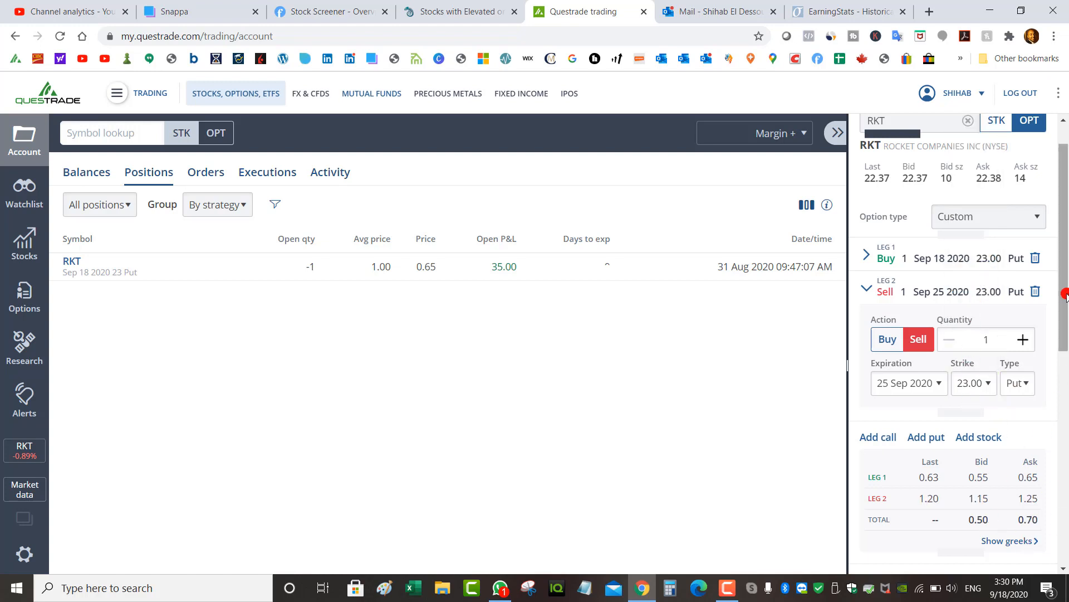
pyautogui.click(866, 288)
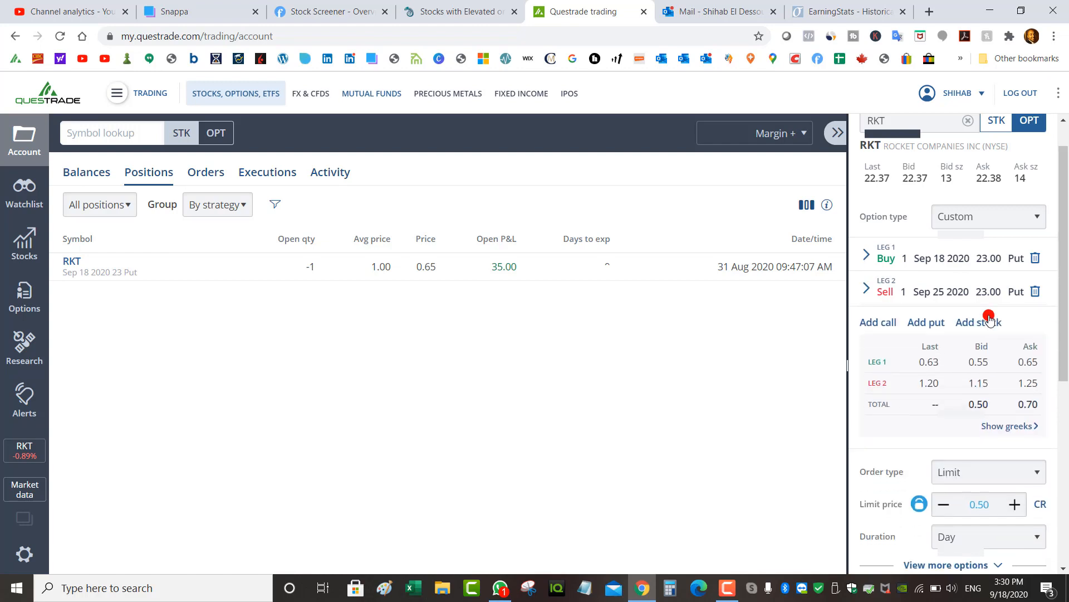
# - Try the 02 Oct 2020 expiration on the sell leg, comparing order totals for strikes of 23.00, 22.50 and 22.00
pyautogui.scroll(-1, 947, 267)
pyautogui.click(866, 233)
pyautogui.click(891, 325)
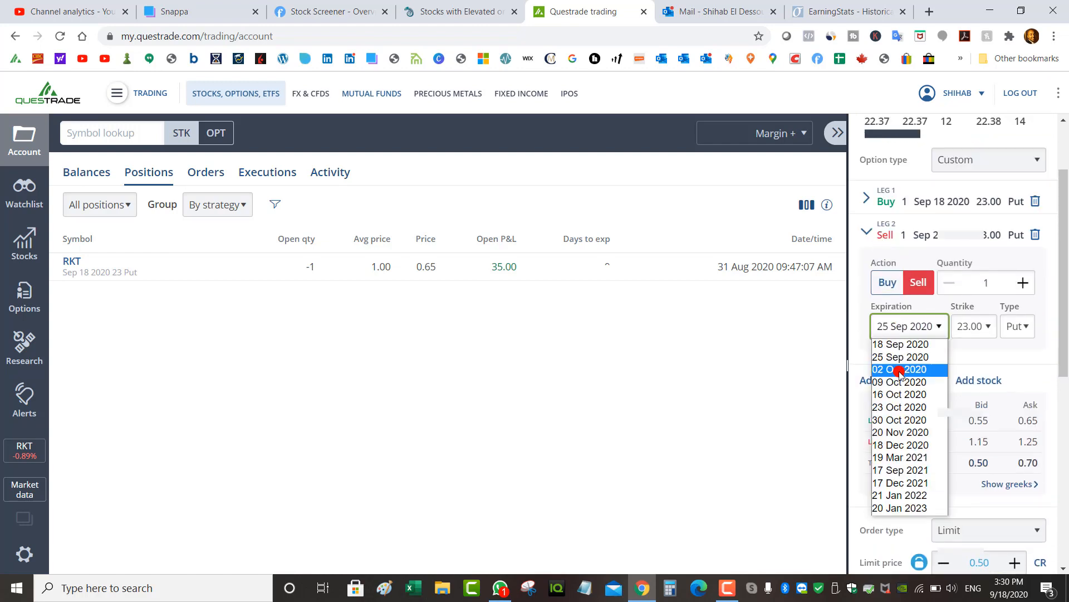
pyautogui.click(899, 370)
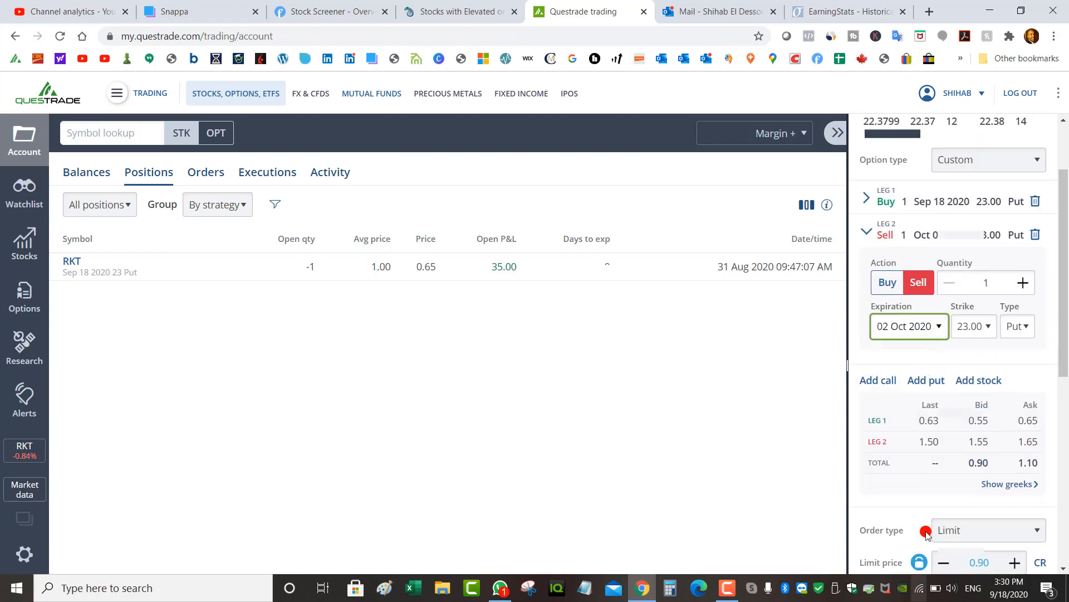
pyautogui.click(972, 328)
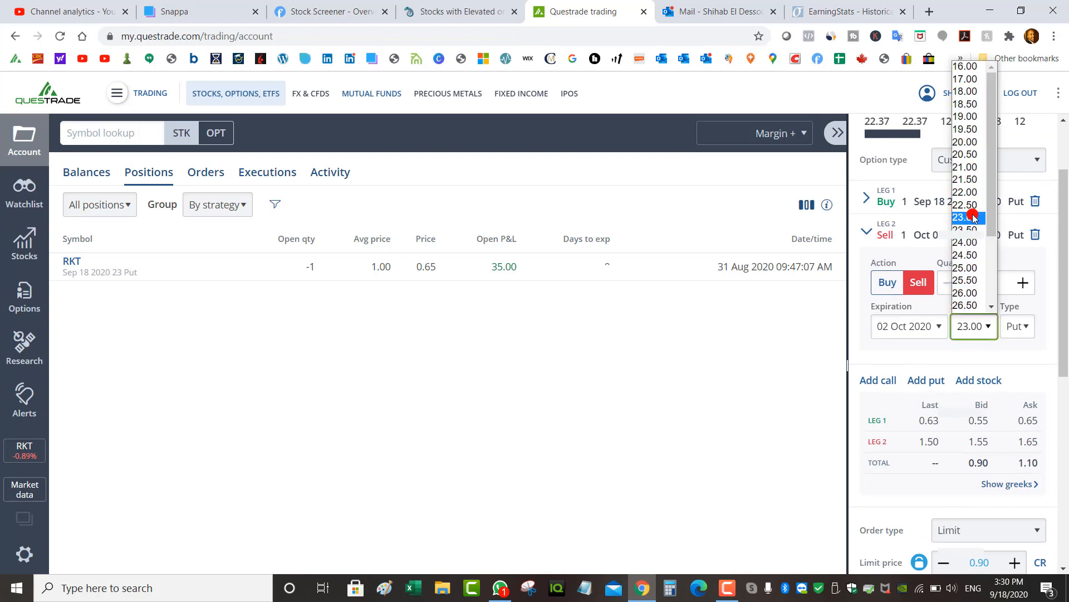
pyautogui.click(969, 205)
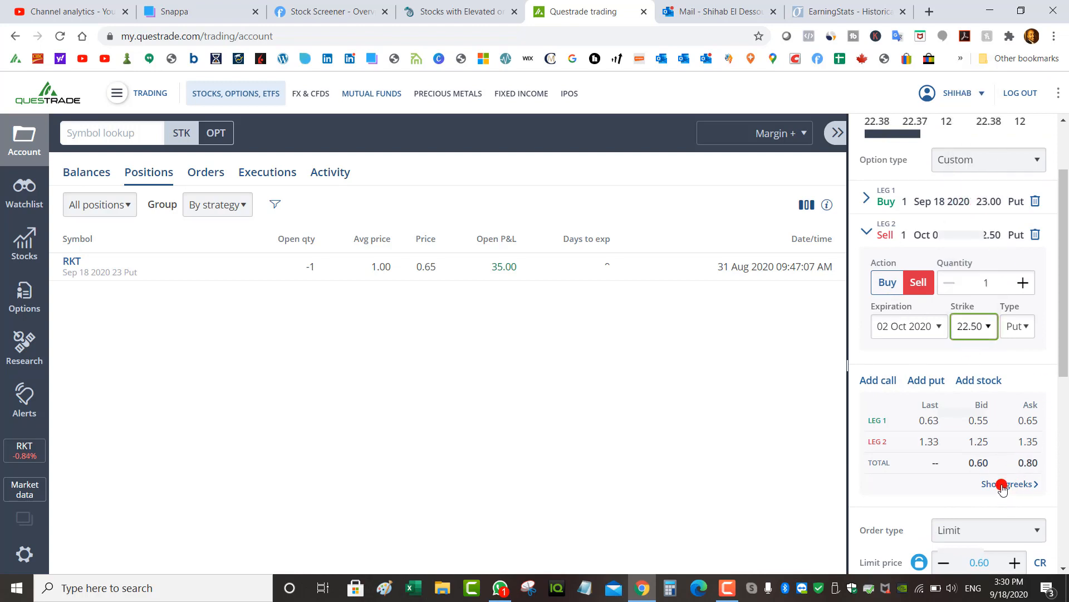
pyautogui.click(972, 324)
pyautogui.click(972, 192)
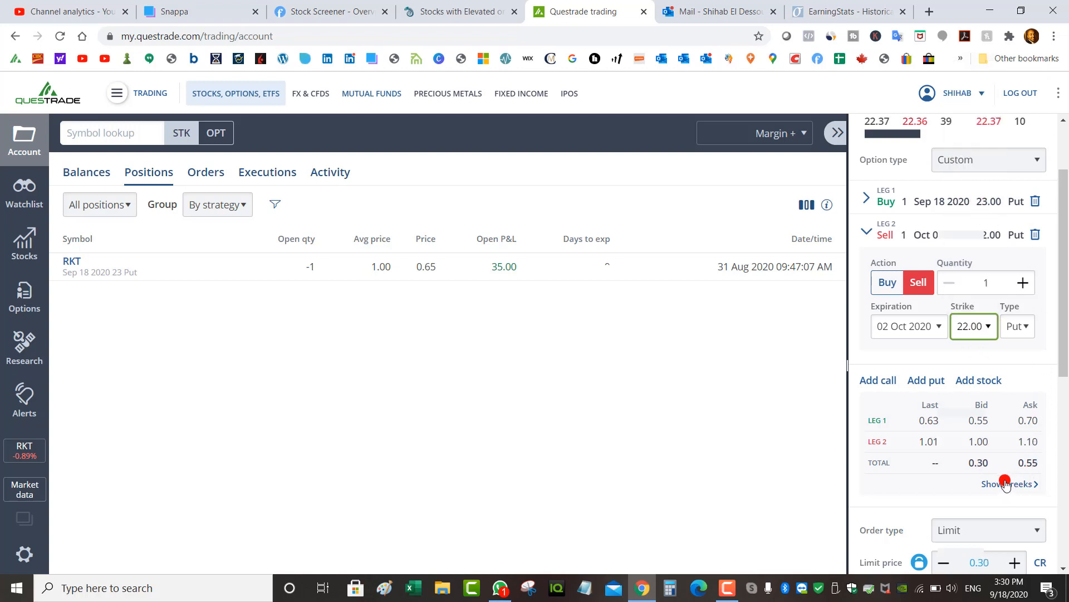
# - Set the sell leg to the 25 Sep 2020 expiration with a 23.00 strike
pyautogui.click(916, 330)
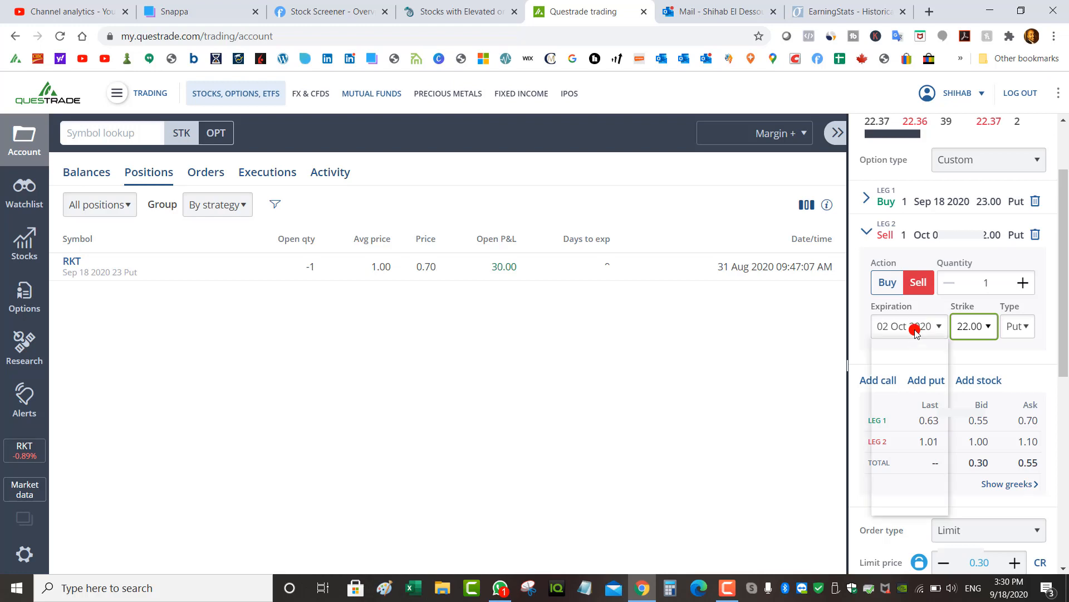
pyautogui.click(881, 355)
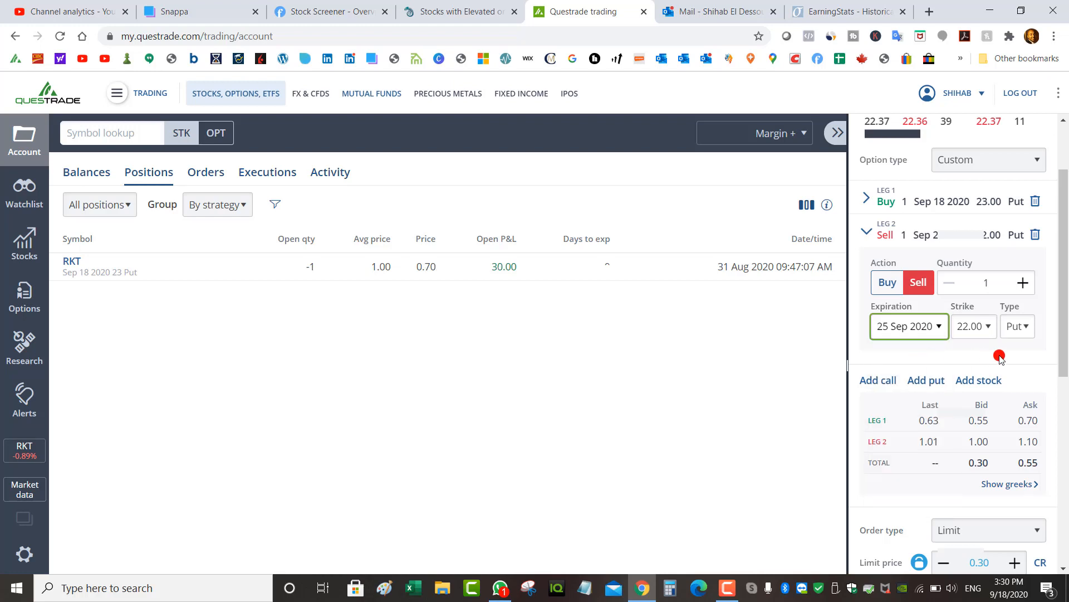
pyautogui.click(974, 326)
pyautogui.click(972, 307)
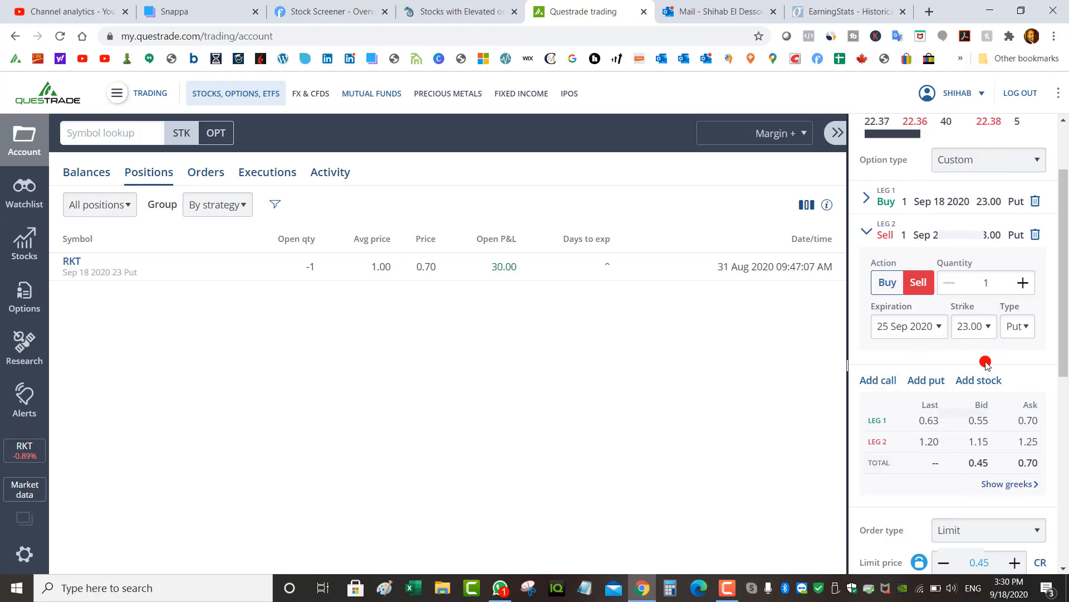
# - Raise the order's limit price to a 0.55 credit
pyautogui.scroll(-2, 992, 417)
pyautogui.click(1011, 463)
pyautogui.click(1011, 463)
pyautogui.click(1011, 463)
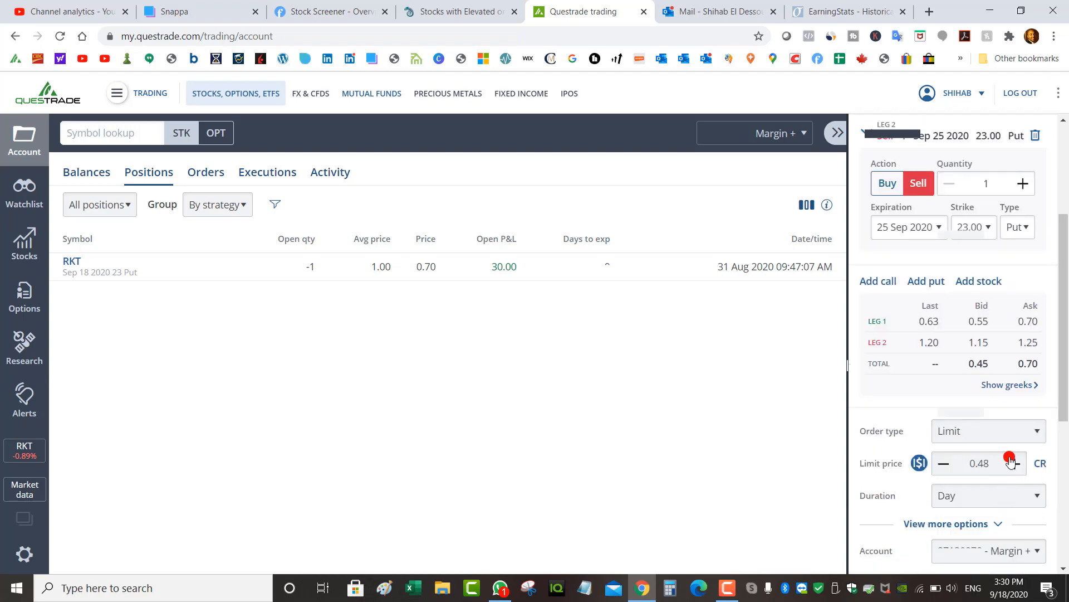
# - Submit the two-leg RKT roll order and approve it in the order confirmation
pyautogui.scroll(-2, 990, 457)
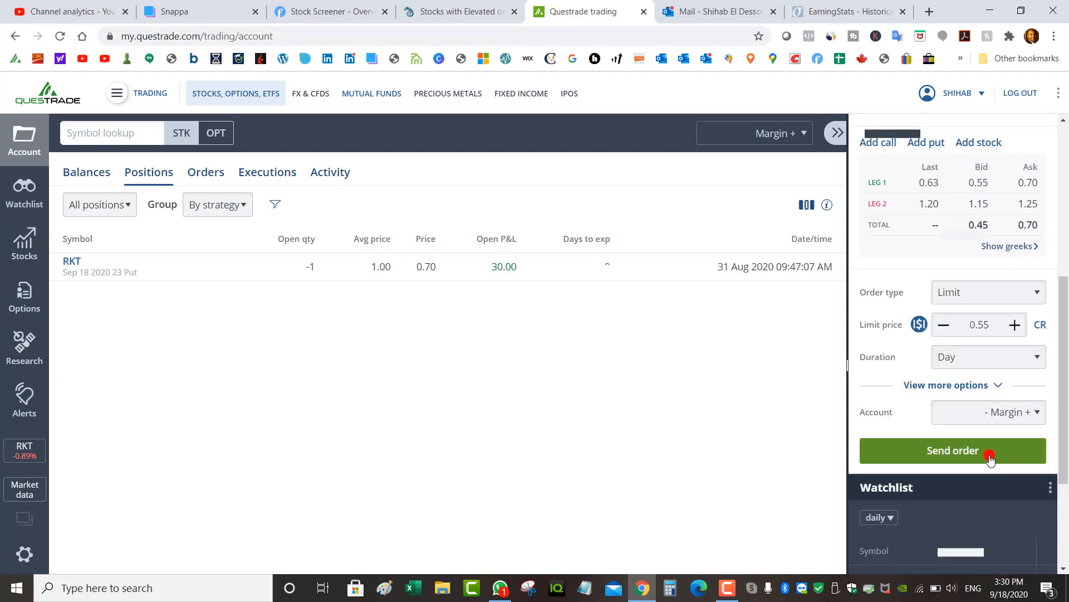
pyautogui.click(990, 457)
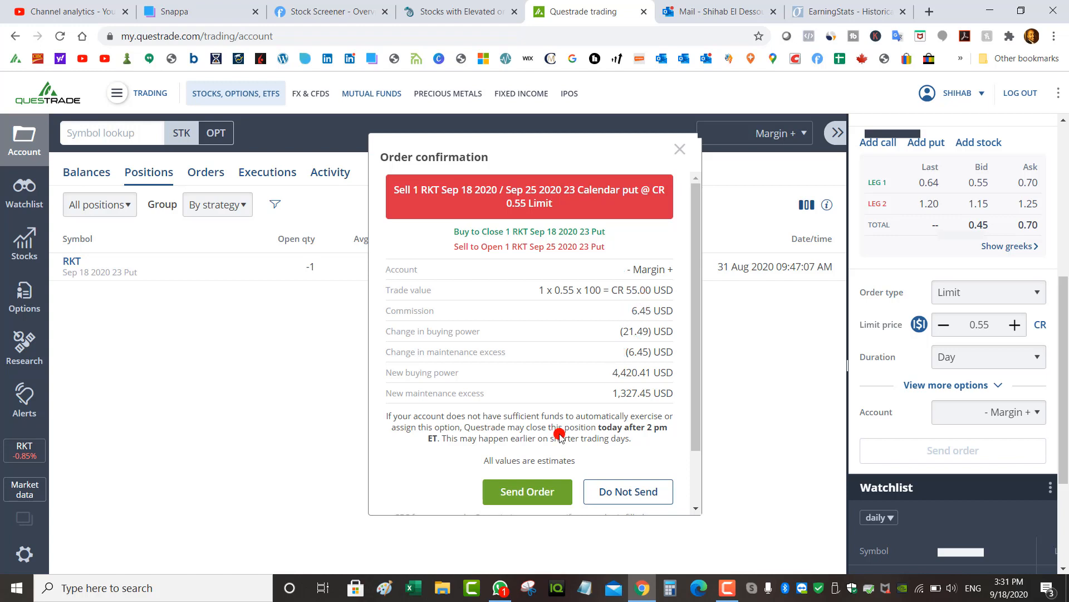
pyautogui.click(536, 491)
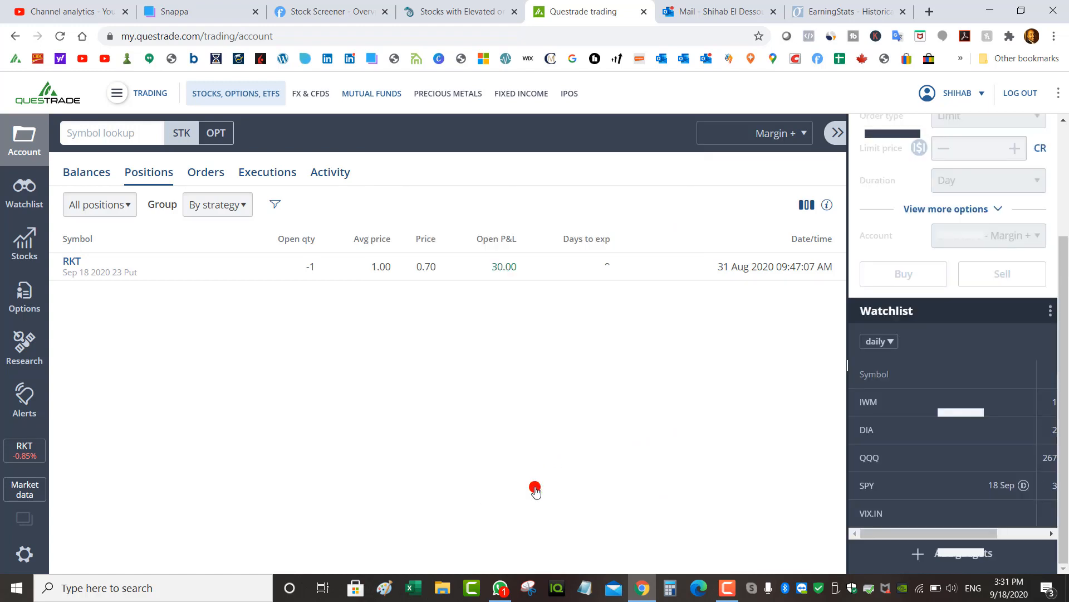
# - Show the account's open orders and load the RKT calendar put order for modification
pyautogui.click(217, 176)
pyautogui.click(245, 268)
pyautogui.click(512, 275)
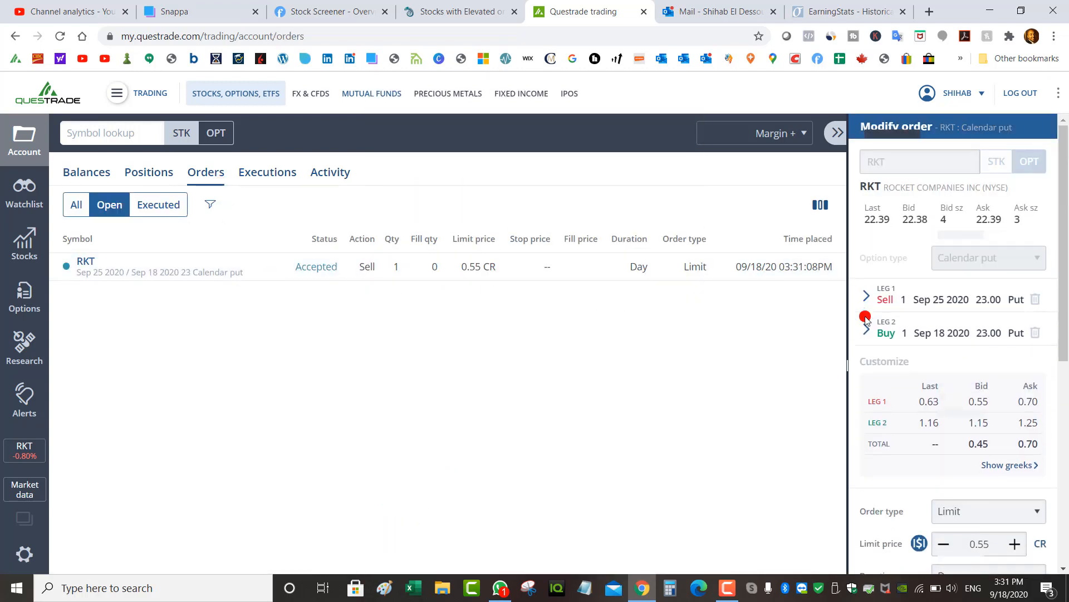
pyautogui.moveTo(1065, 295); pyautogui.dragTo(1066, 322)
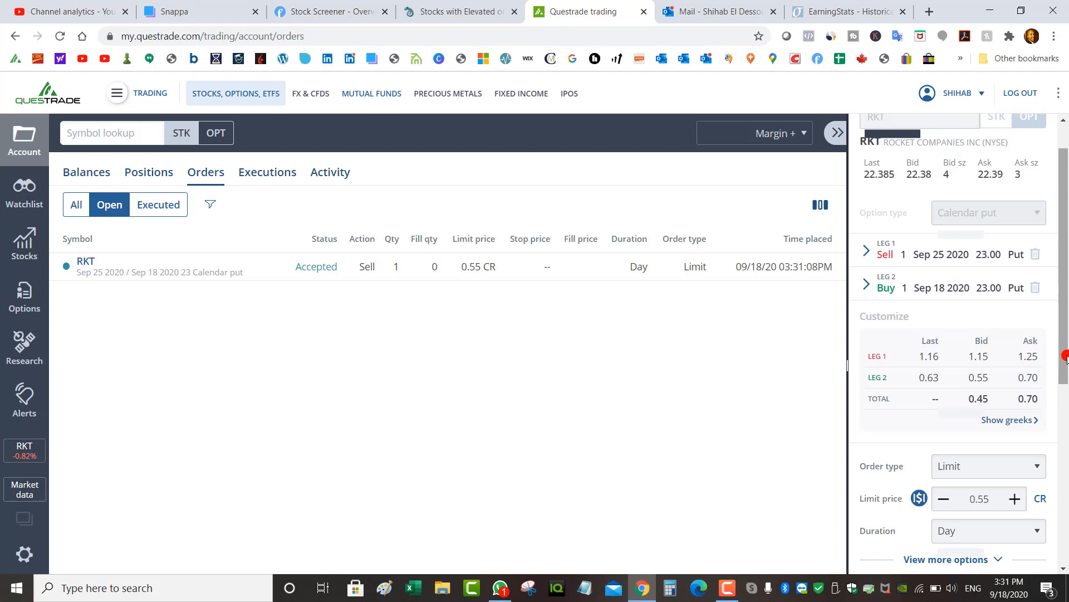
# - Reload the open RKT calendar put order for modification and lower its limit price to a 0.50 credit
pyautogui.click(526, 267)
pyautogui.click(521, 255)
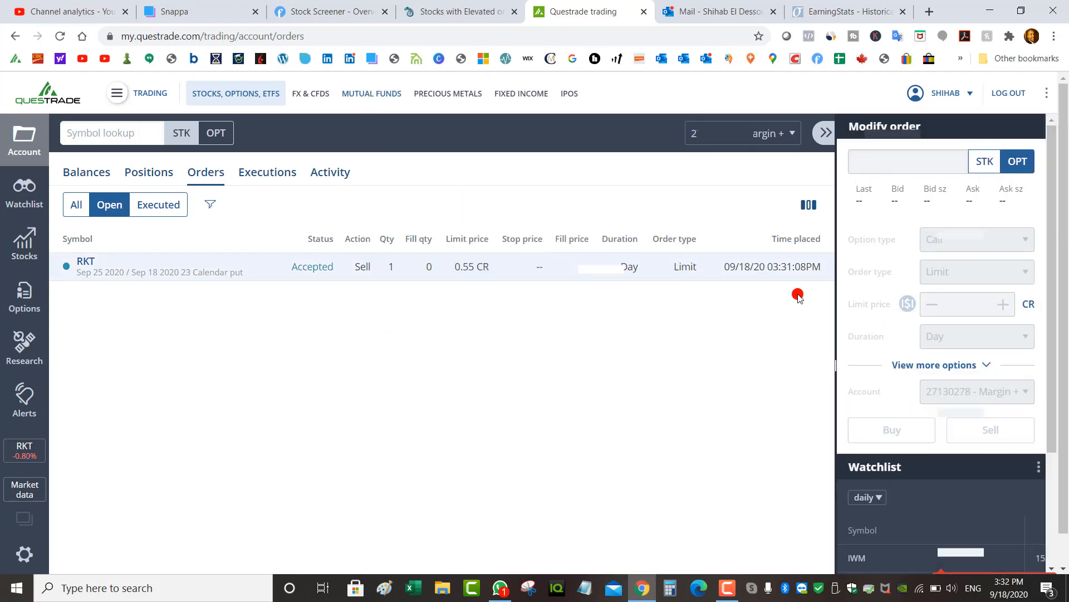
pyautogui.scroll(-1, 968, 495)
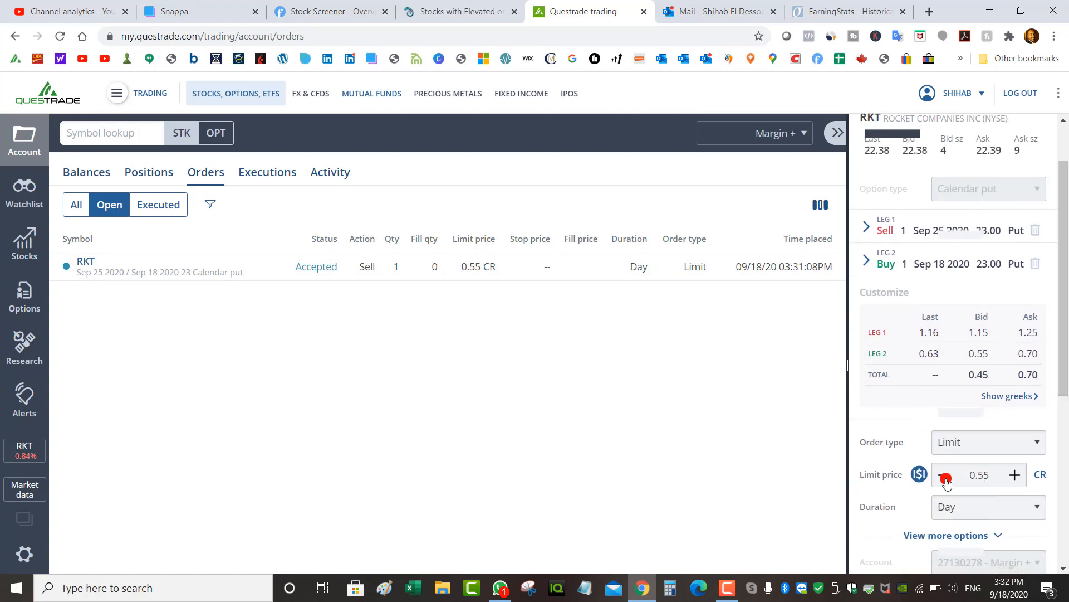
pyautogui.click(945, 482)
pyautogui.click(945, 482)
pyautogui.click(945, 482)
# - Submit and confirm the modified RKT order, and return to the account's positions to check the rolled put
pyautogui.scroll(-2, 946, 483)
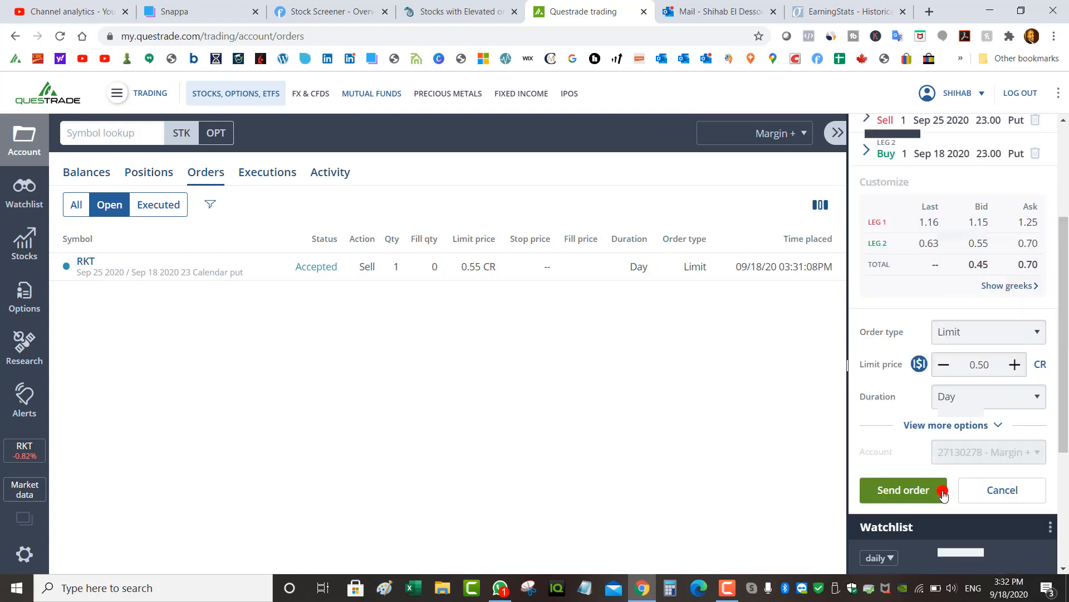
pyautogui.click(939, 490)
pyautogui.click(546, 491)
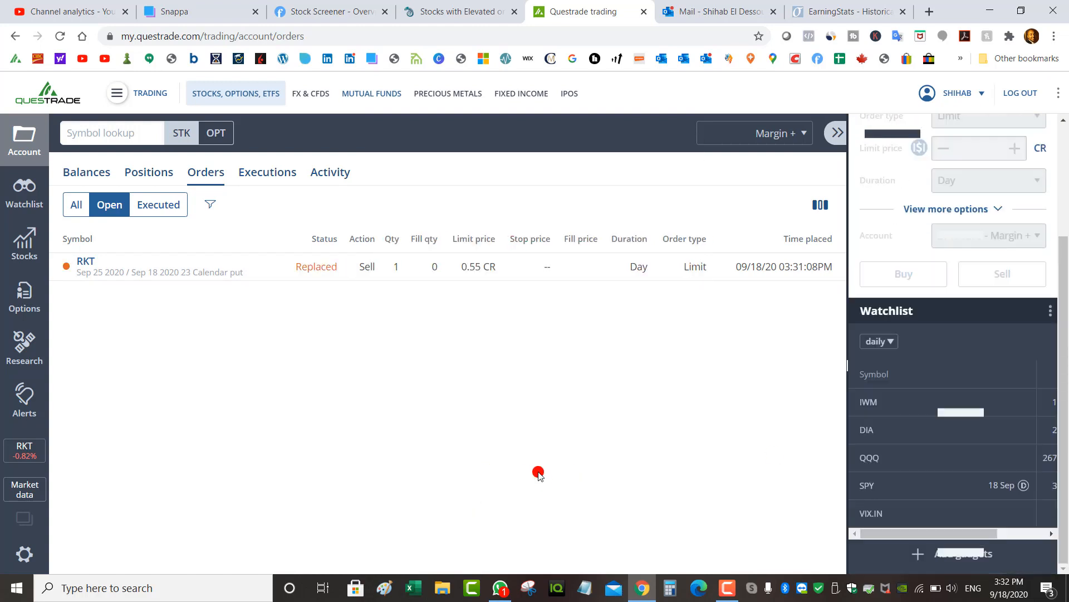
pyautogui.click(156, 172)
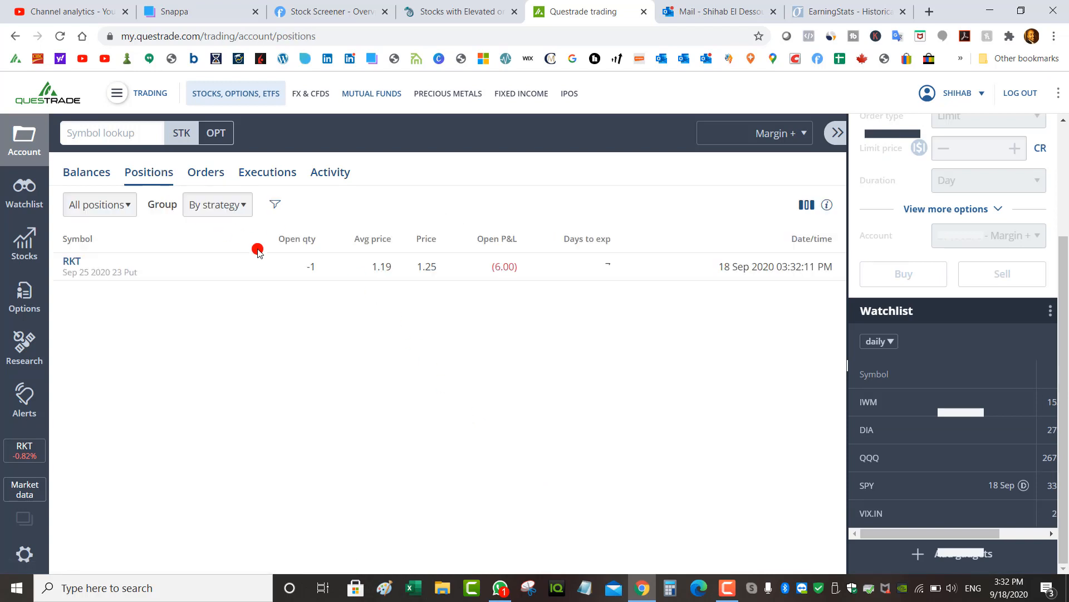